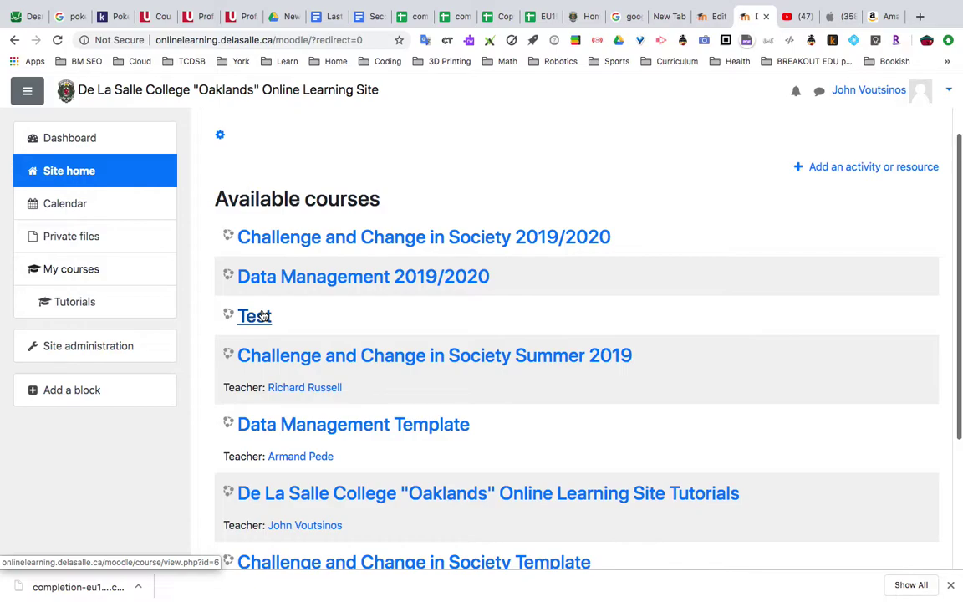
# Step: Open the Test course from the available courses and go to its TESTING SECTION
pyautogui.click(261, 316)
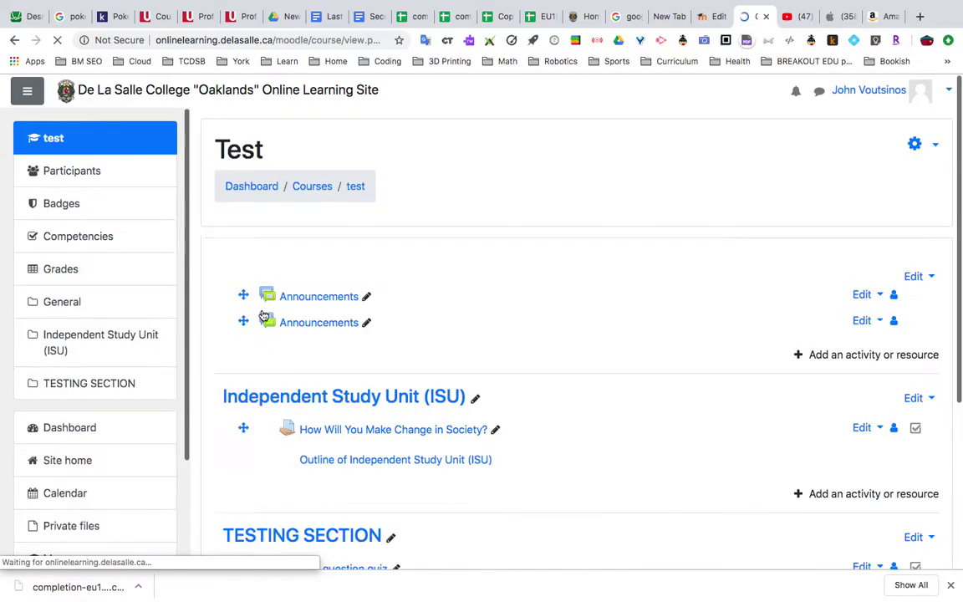
pyautogui.scroll(-5, 481, 362)
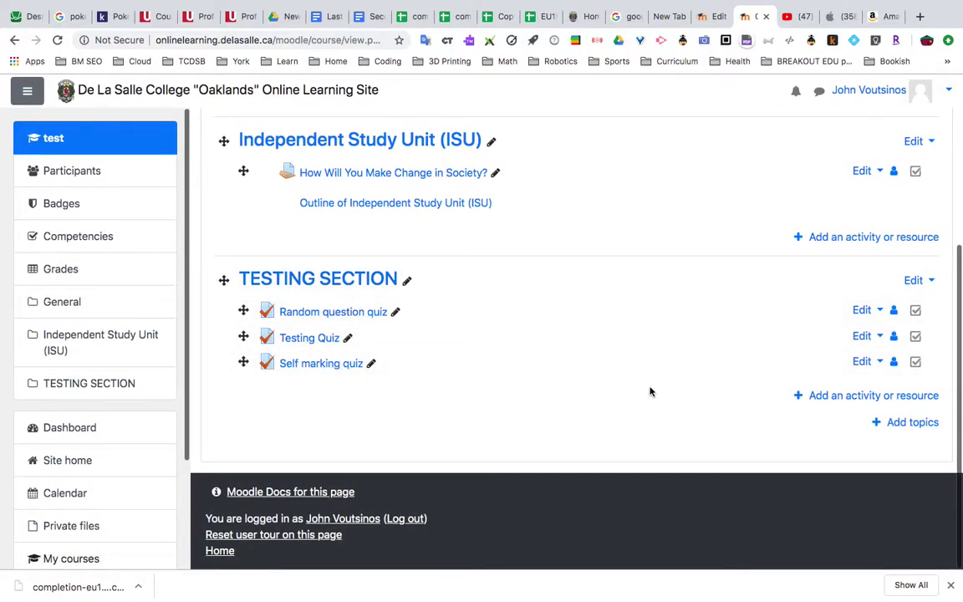
pyautogui.click(817, 398)
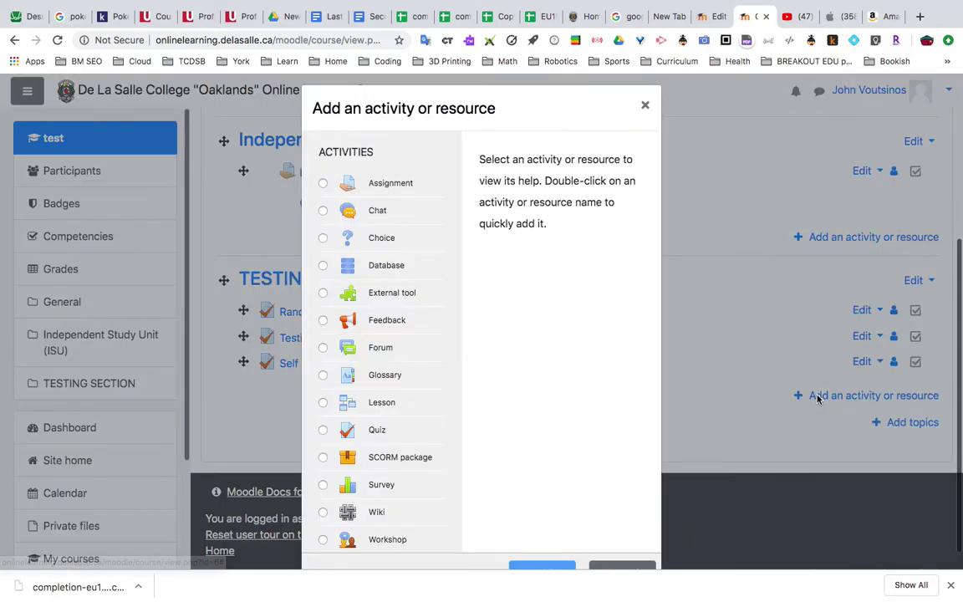
pyautogui.click(644, 105)
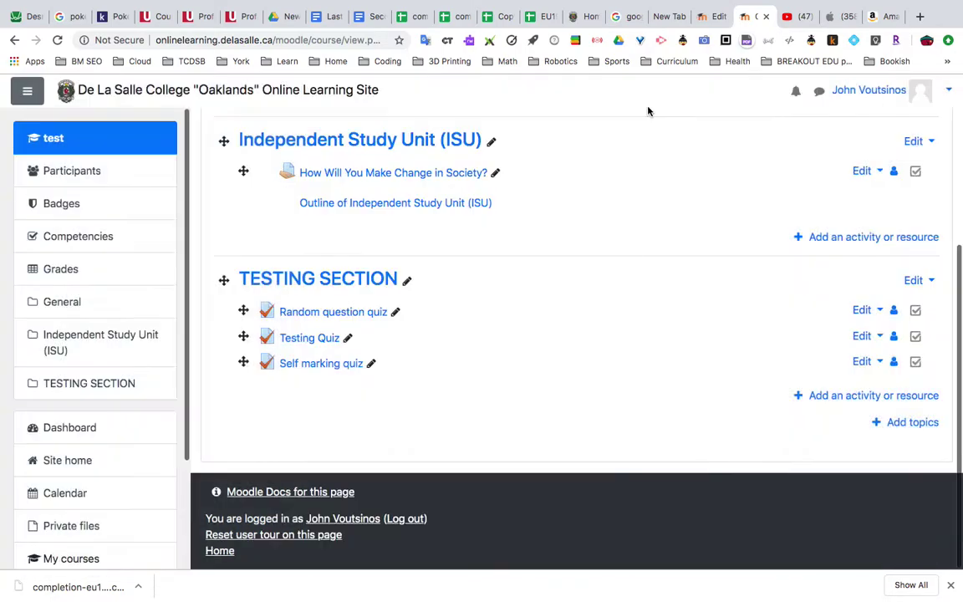
pyautogui.scroll(4, 834, 240)
pyautogui.click(934, 149)
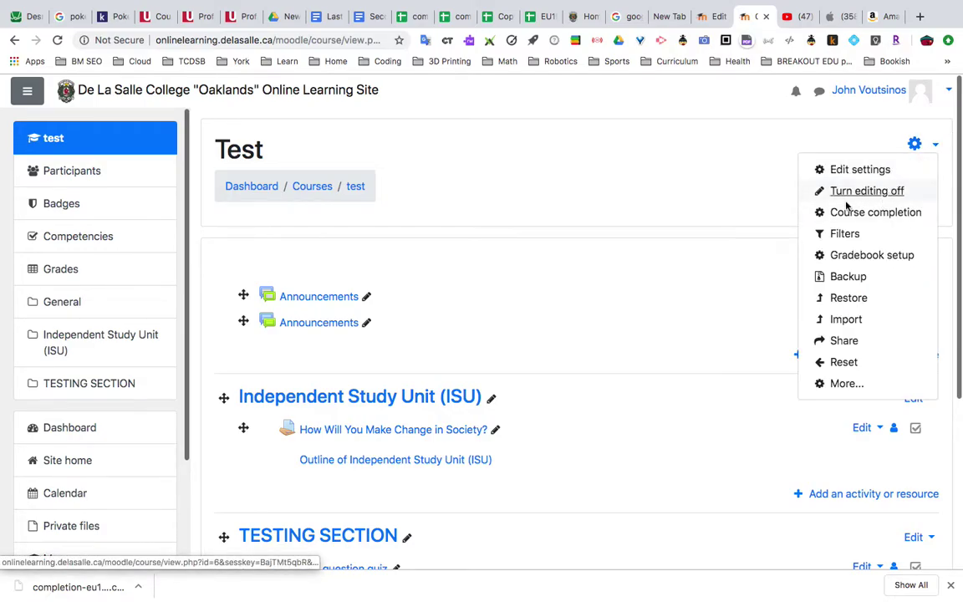
pyautogui.click(722, 282)
pyautogui.scroll(-4, 720, 284)
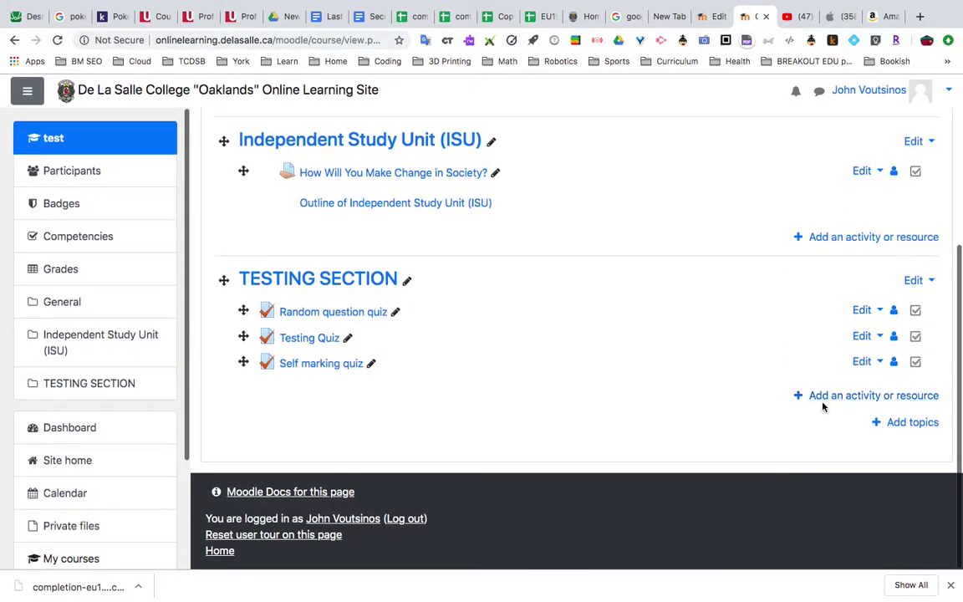
# Step: Add a new Quiz activity to TESTING SECTION
pyautogui.click(840, 396)
pyautogui.scroll(-2, 402, 350)
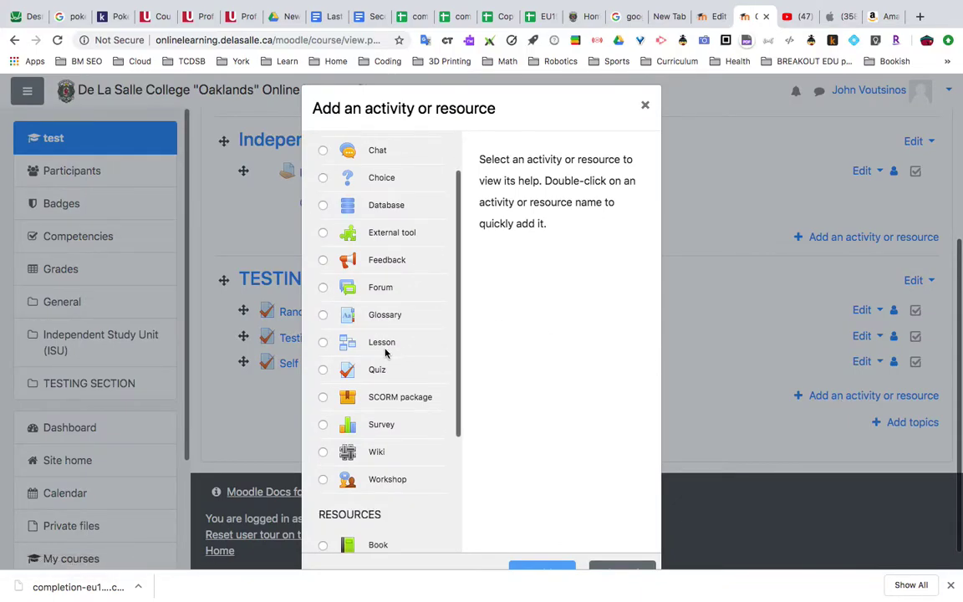
pyautogui.click(325, 371)
pyautogui.scroll(-1, 427, 560)
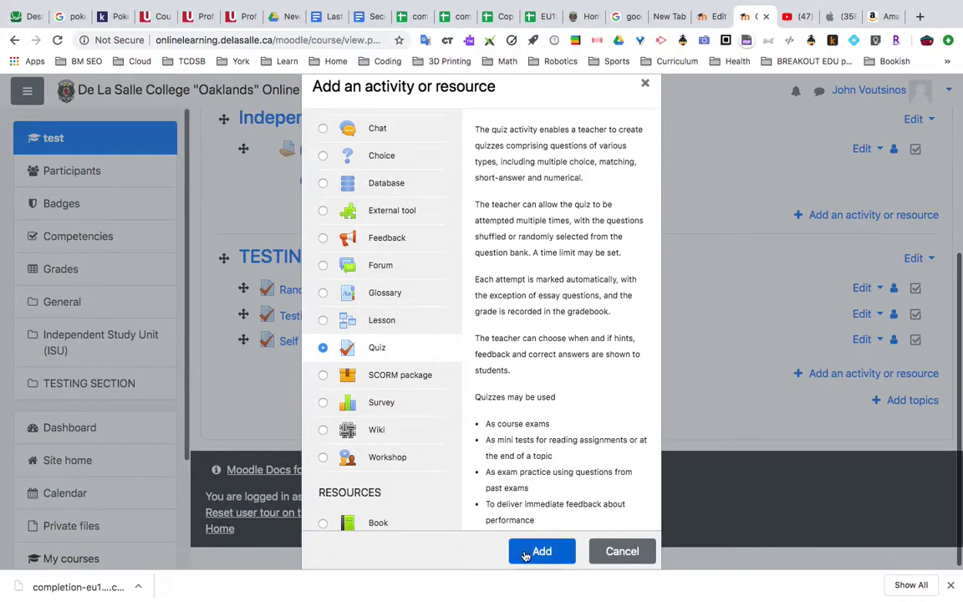
pyautogui.click(526, 553)
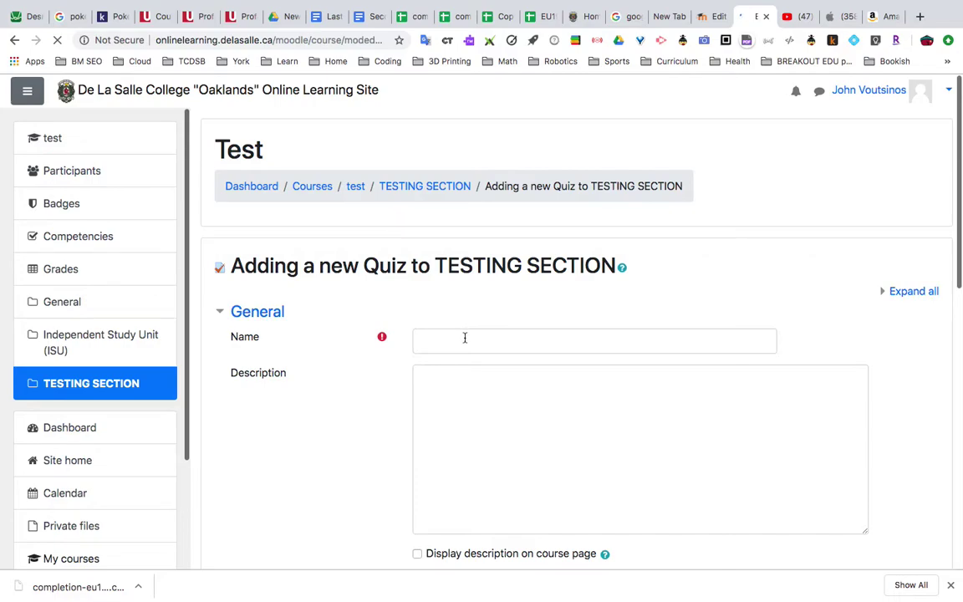
# Step: Name the new quiz "Self marking test 2" and save it, returning to the course page
pyautogui.click(464, 337)
pyautogui.write('Self mark')
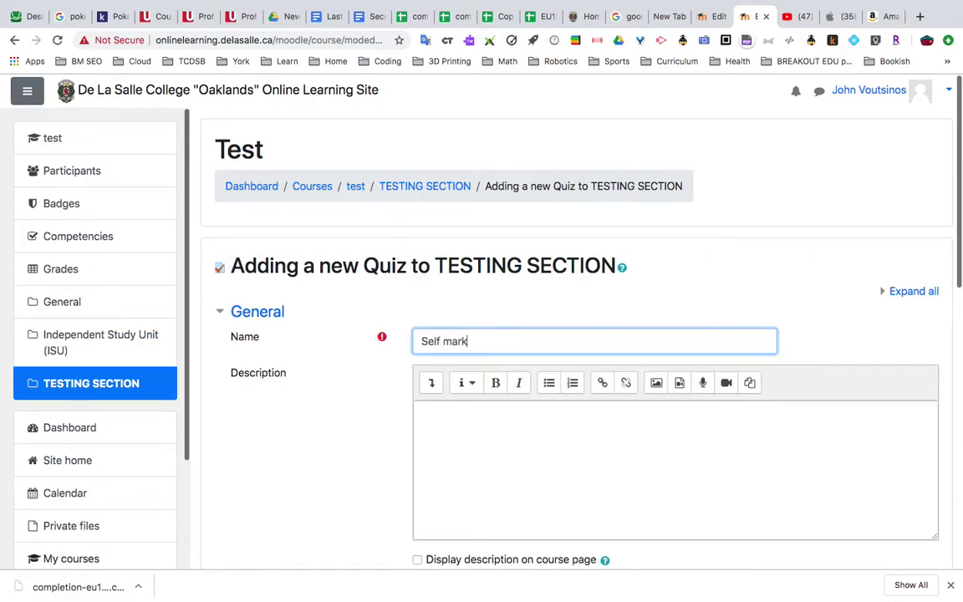
pyautogui.write('ing test 2')
pyautogui.scroll(-10, 368, 397)
pyautogui.click(489, 465)
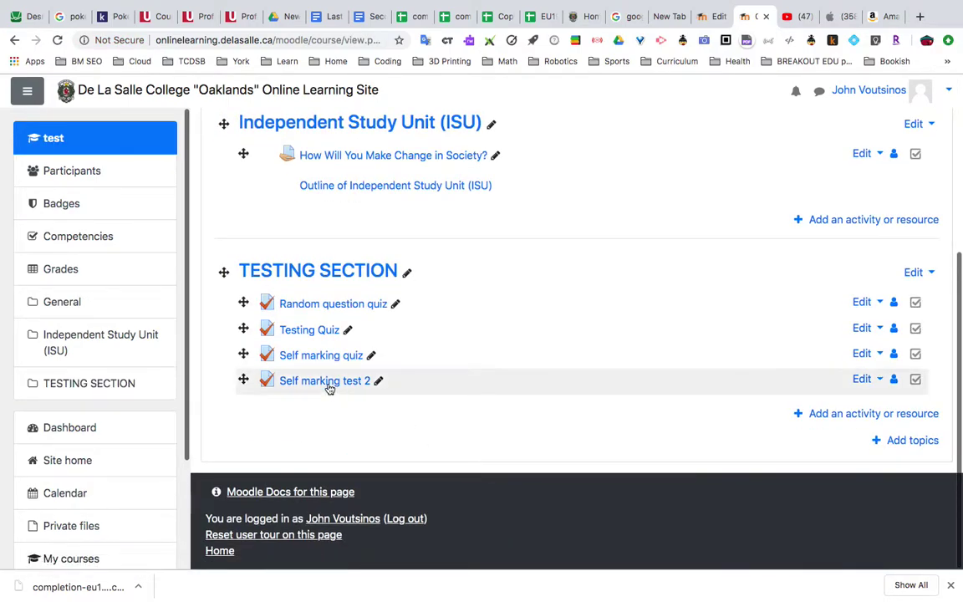
# Step: Open the Self marking test 2 quiz and go to its question bank categories
pyautogui.click(327, 388)
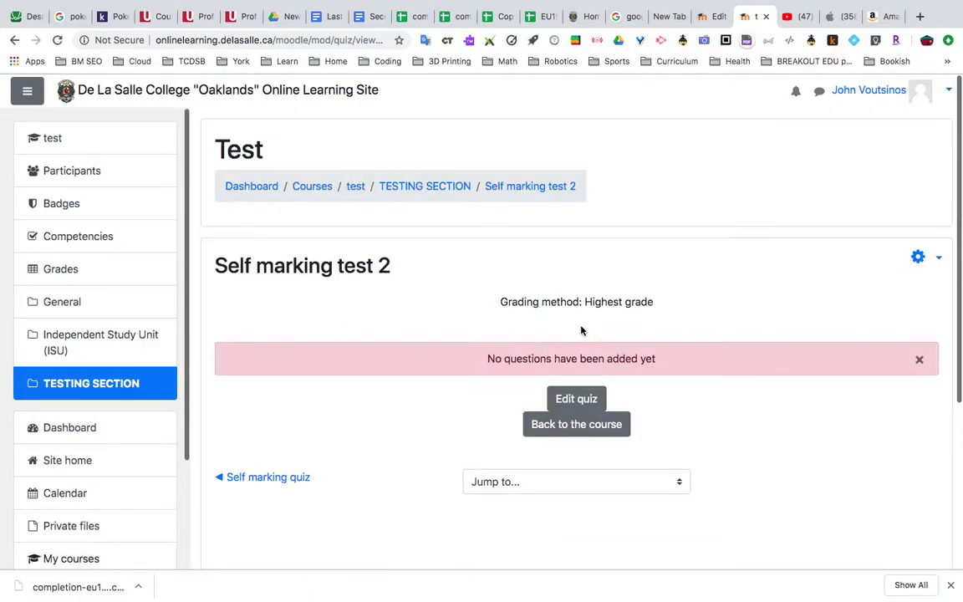
pyautogui.click(925, 264)
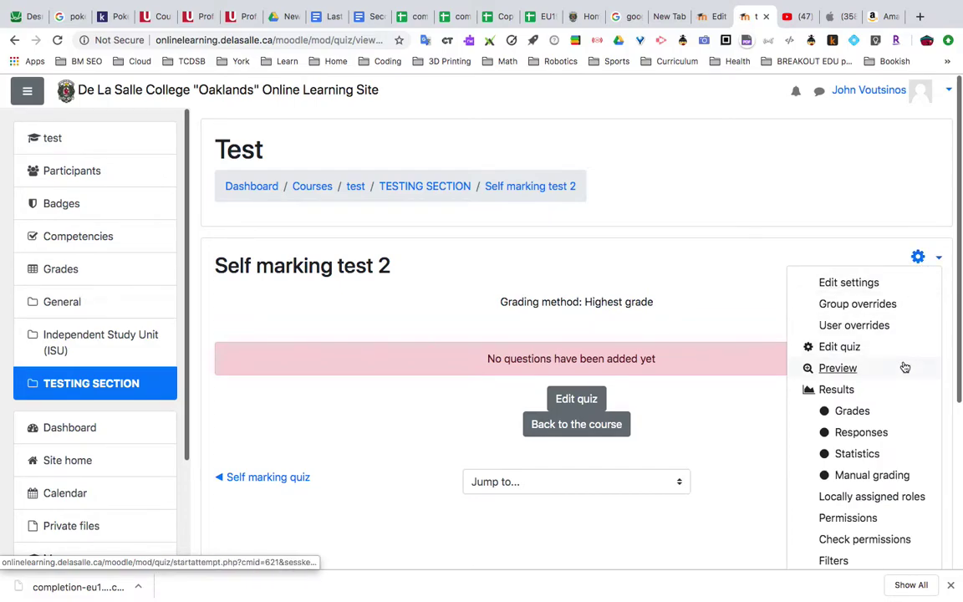
pyautogui.scroll(-5, 903, 365)
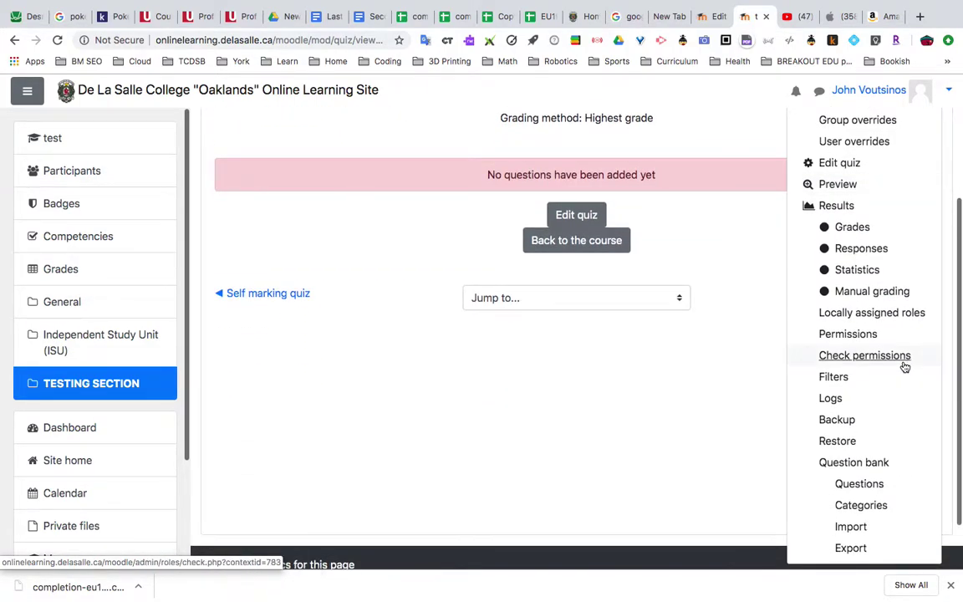
pyautogui.click(861, 507)
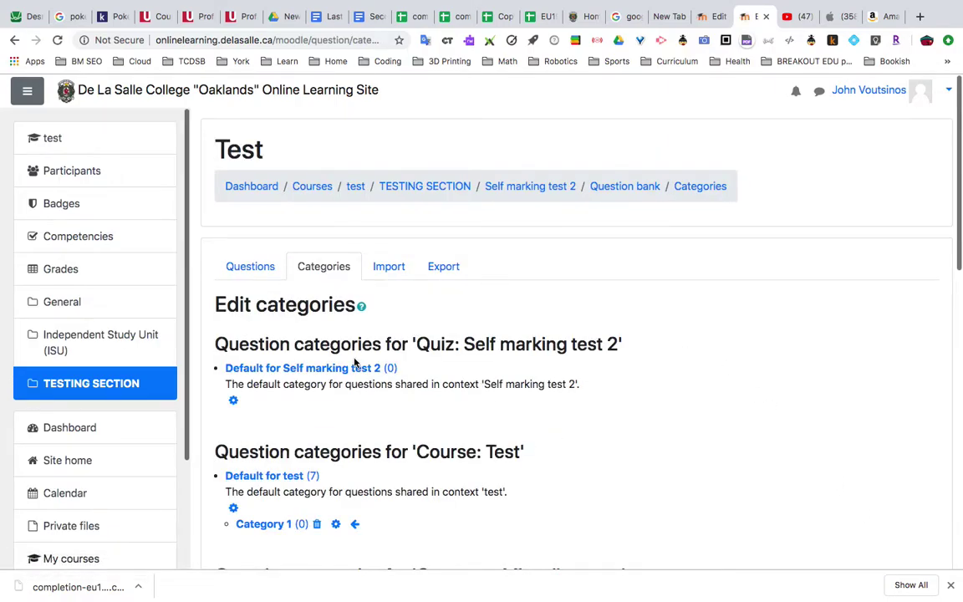
# Step: Add a question category named "New Category" under the parent category Default for test
pyautogui.scroll(-7, 354, 362)
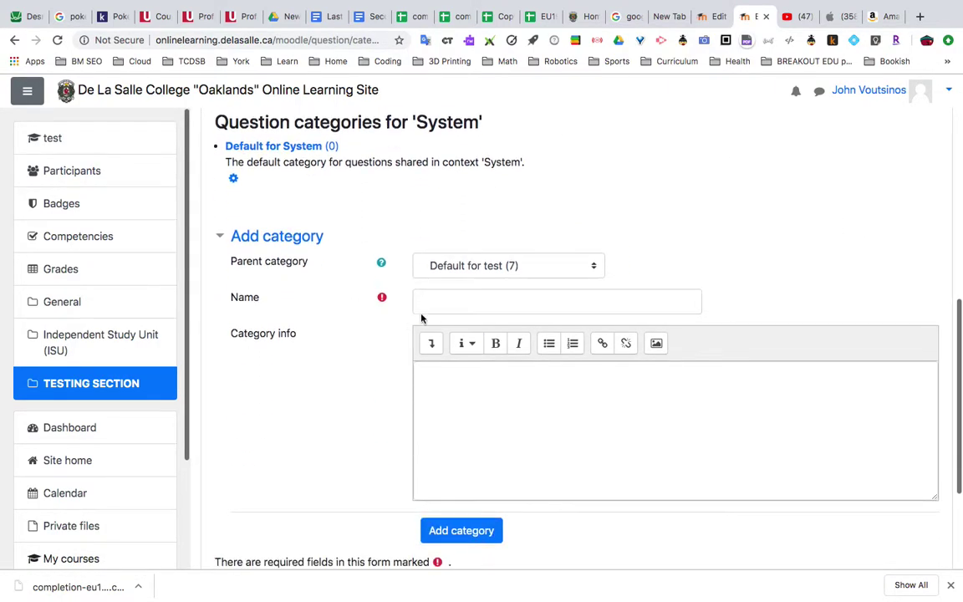
pyautogui.click(450, 302)
pyautogui.write('New ')
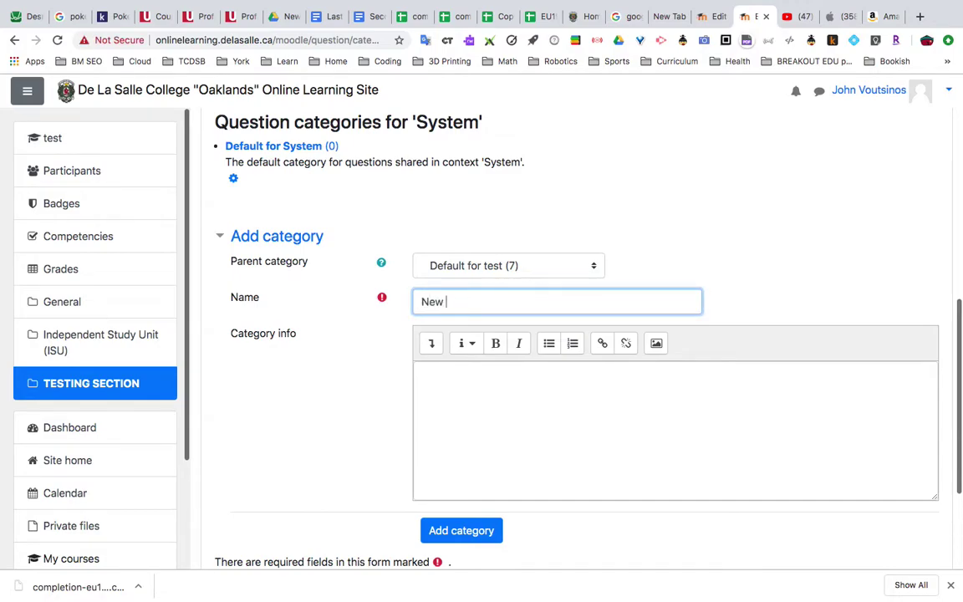
pyautogui.write('Category')
pyautogui.click(374, 455)
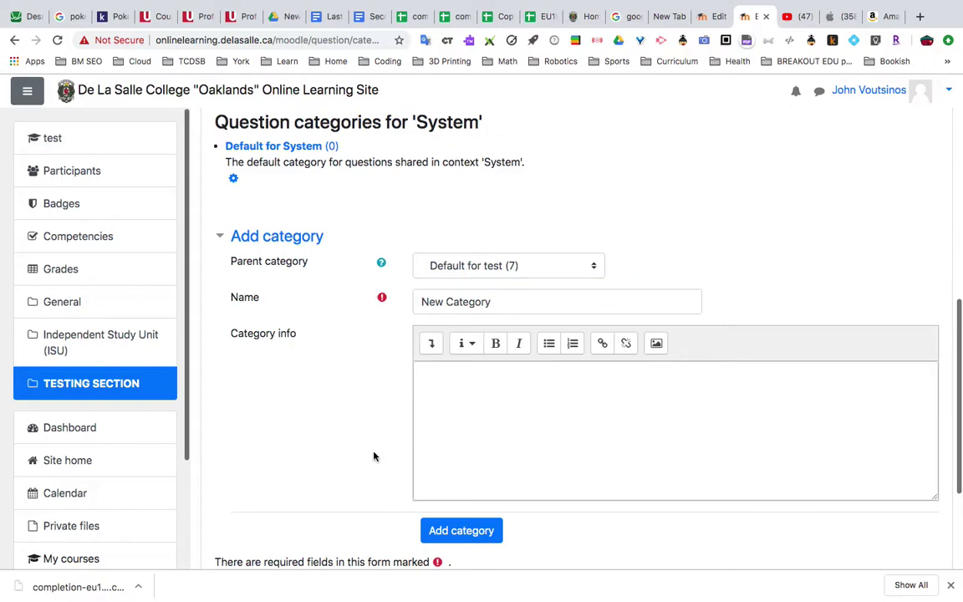
pyautogui.scroll(-2, 373, 456)
pyautogui.click(454, 435)
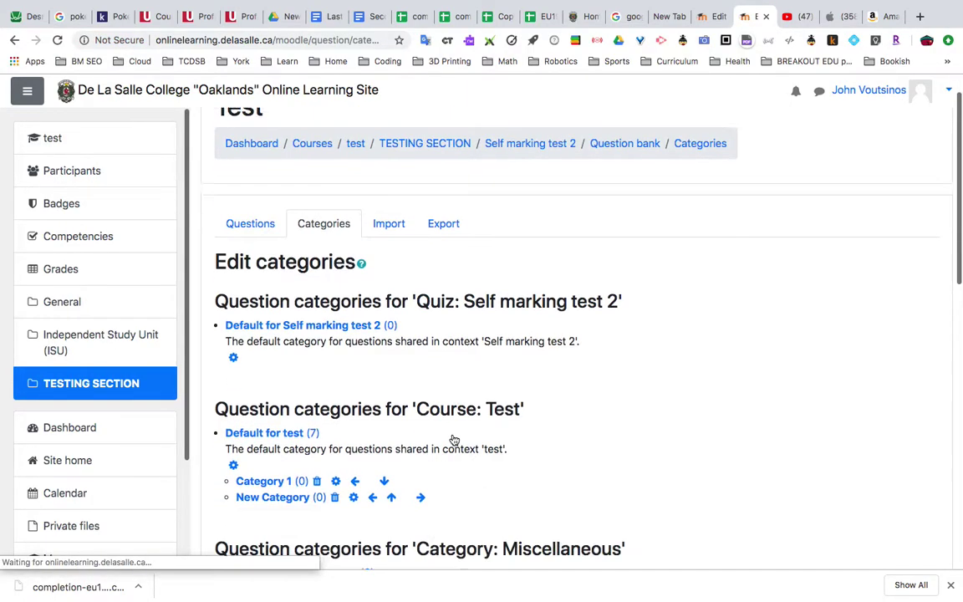
# Step: Examine the question categories listed for the quiz, course, Miscellaneous and System, along with the form for adding a category
pyautogui.scroll(3, 454, 440)
pyautogui.scroll(1, 452, 436)
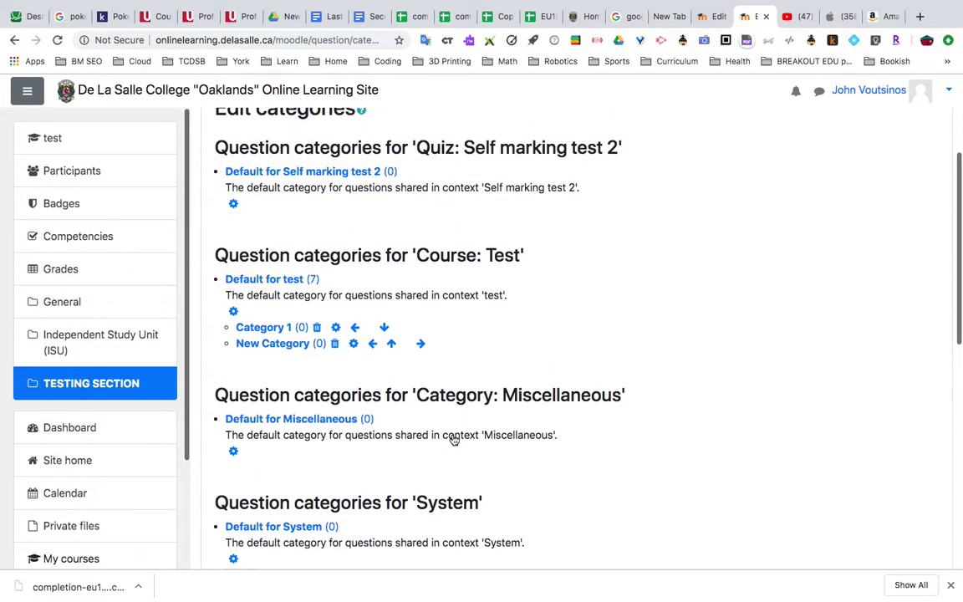
pyautogui.scroll(-5, 393, 368)
pyautogui.scroll(2, 395, 379)
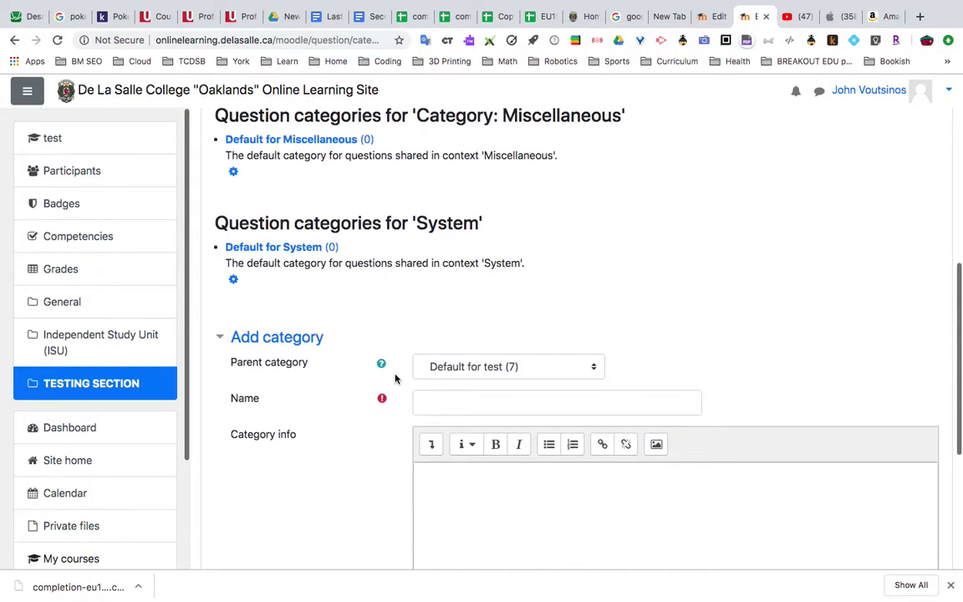
pyautogui.scroll(4, 393, 377)
pyautogui.scroll(1, 388, 377)
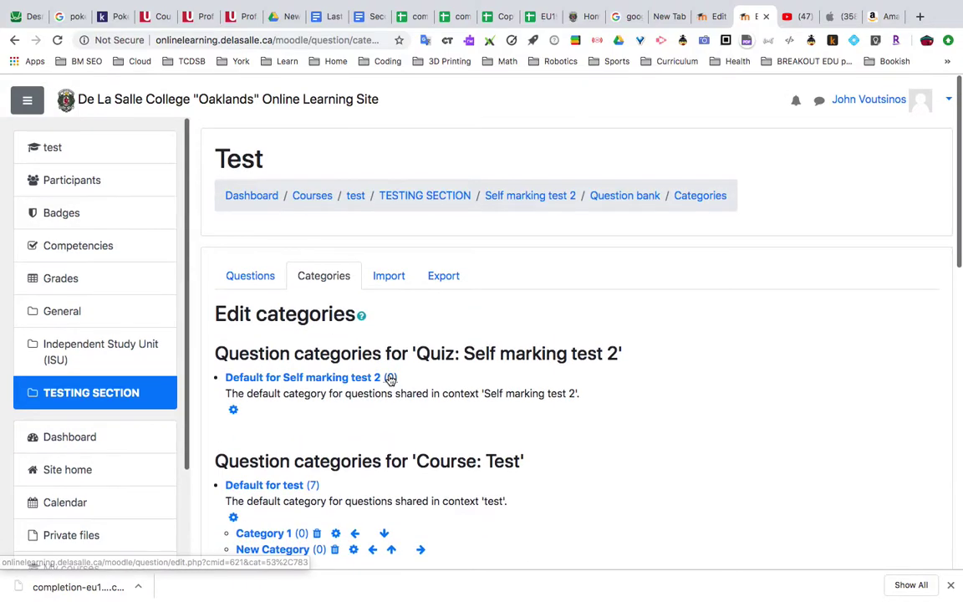
pyautogui.scroll(-6, 388, 376)
pyautogui.scroll(-3, 390, 380)
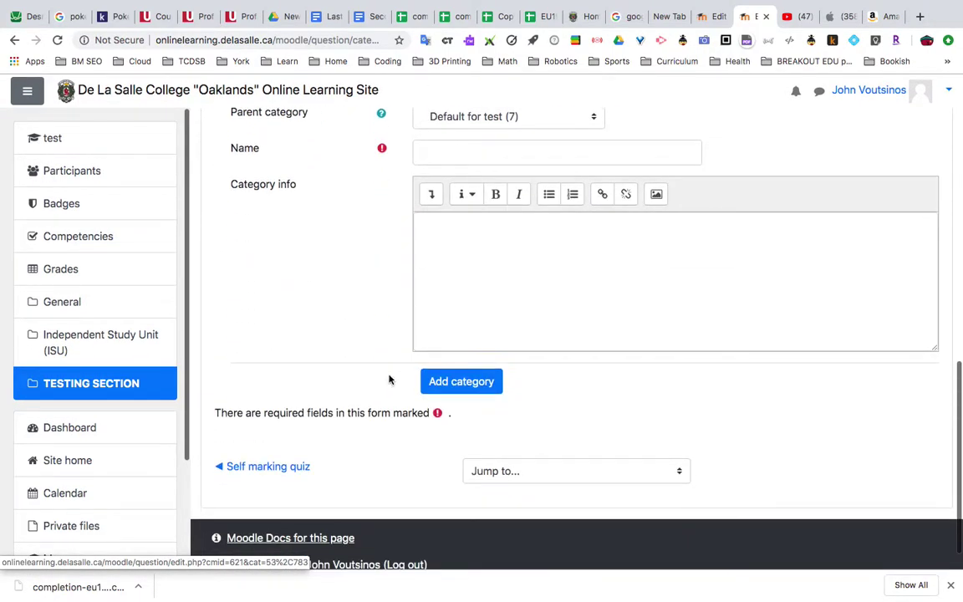
pyautogui.scroll(-1, 389, 379)
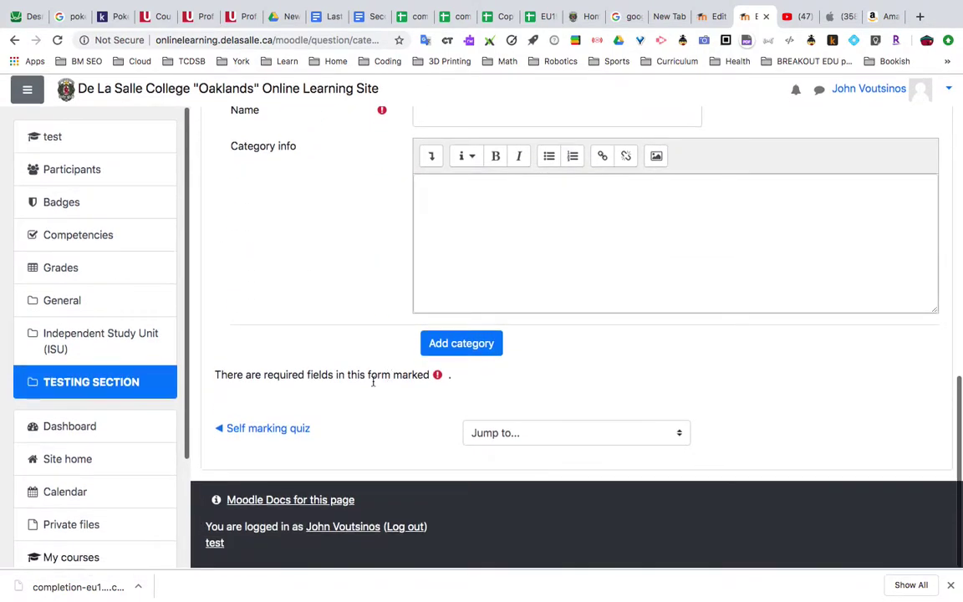
# Step: Go to the Self marking quiz and open the questions in its question bank
pyautogui.click(250, 434)
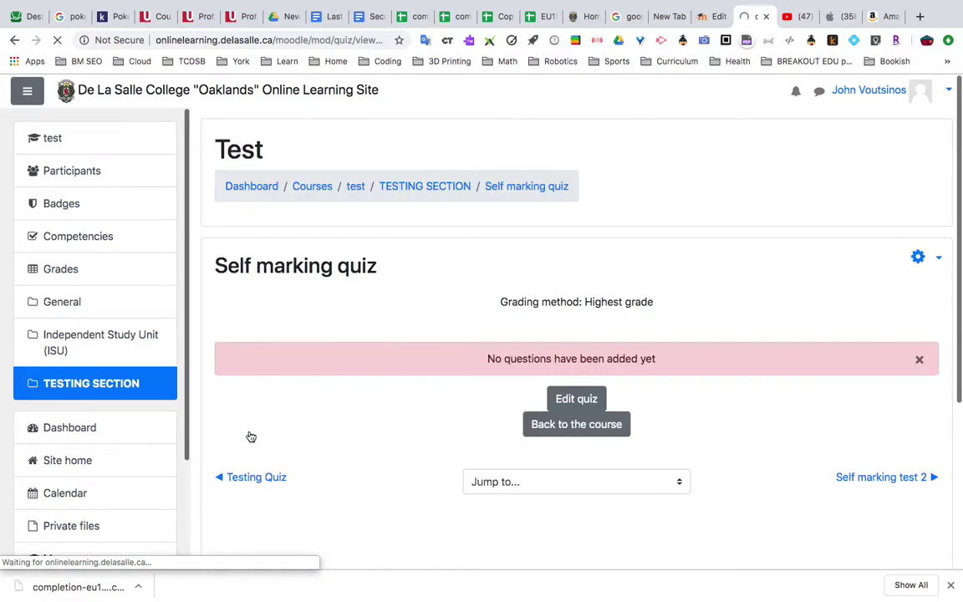
pyautogui.click(918, 261)
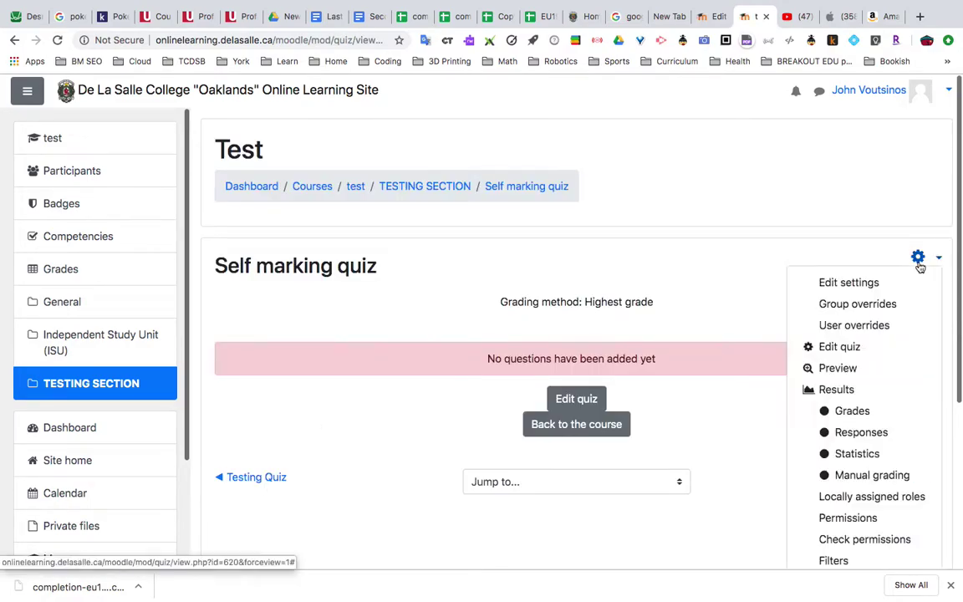
pyautogui.scroll(-3, 882, 404)
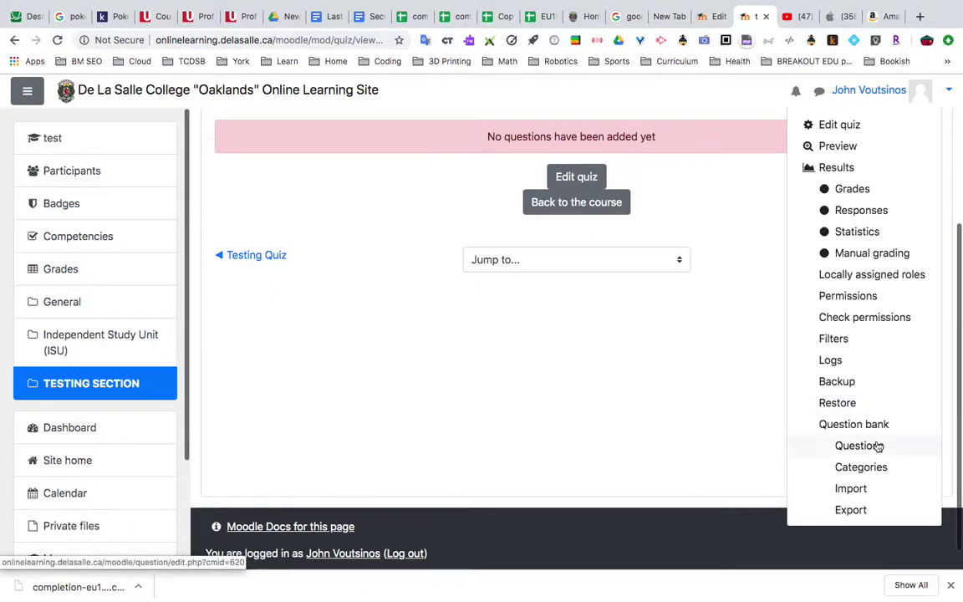
pyautogui.click(876, 449)
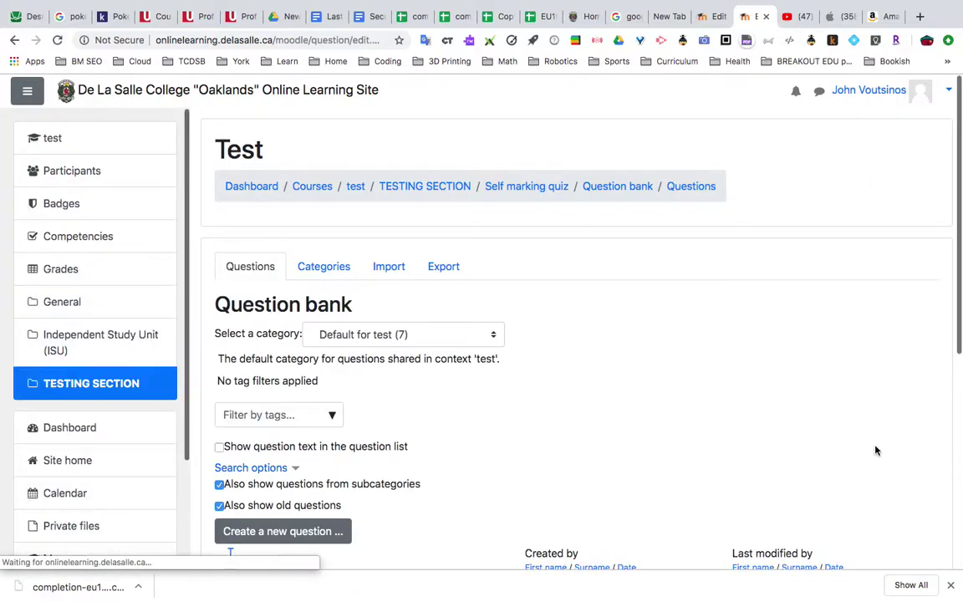
# Step: Select New Category as the question bank category to display
pyautogui.click(386, 336)
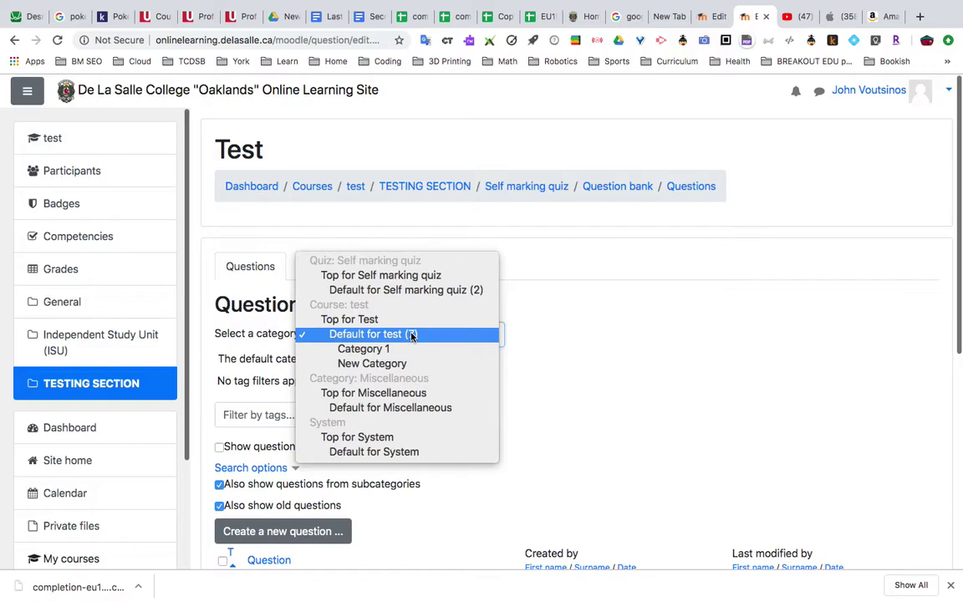
pyautogui.click(382, 366)
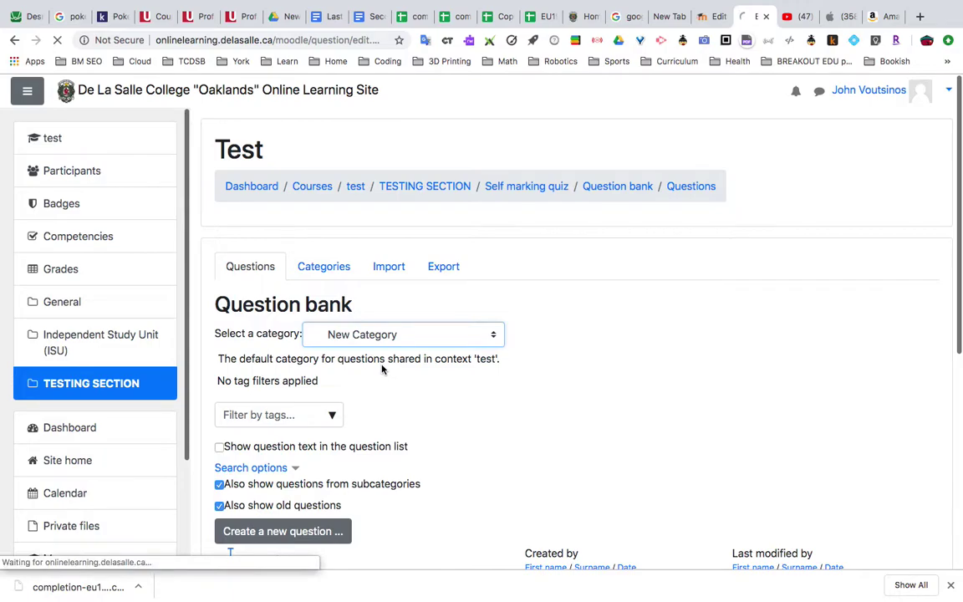
pyautogui.scroll(-3, 383, 367)
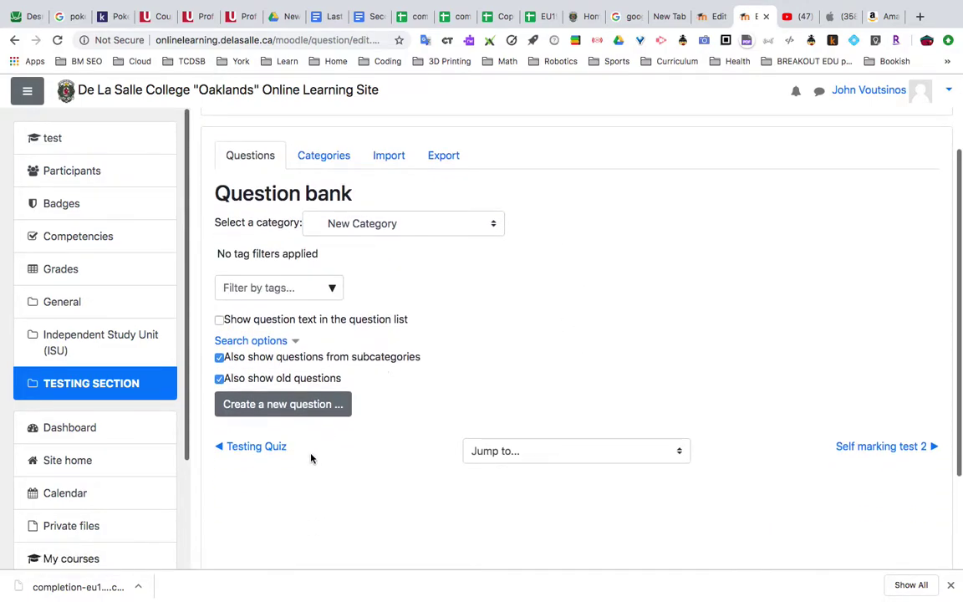
# Step: Check the questions stored in the Default for test category and return the question bank to New Category
pyautogui.click(447, 224)
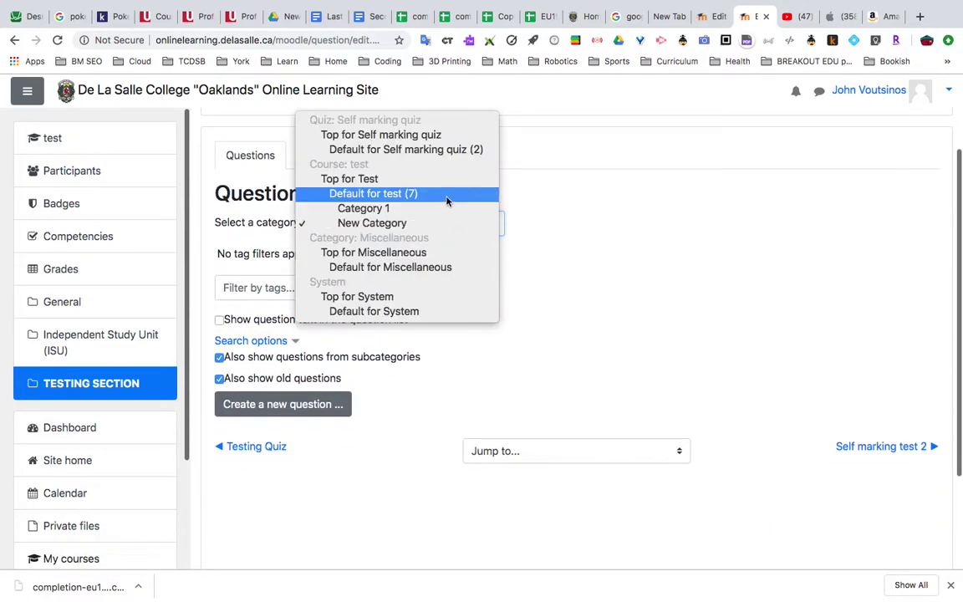
pyautogui.press('Escape')
pyautogui.scroll(-5, 329, 454)
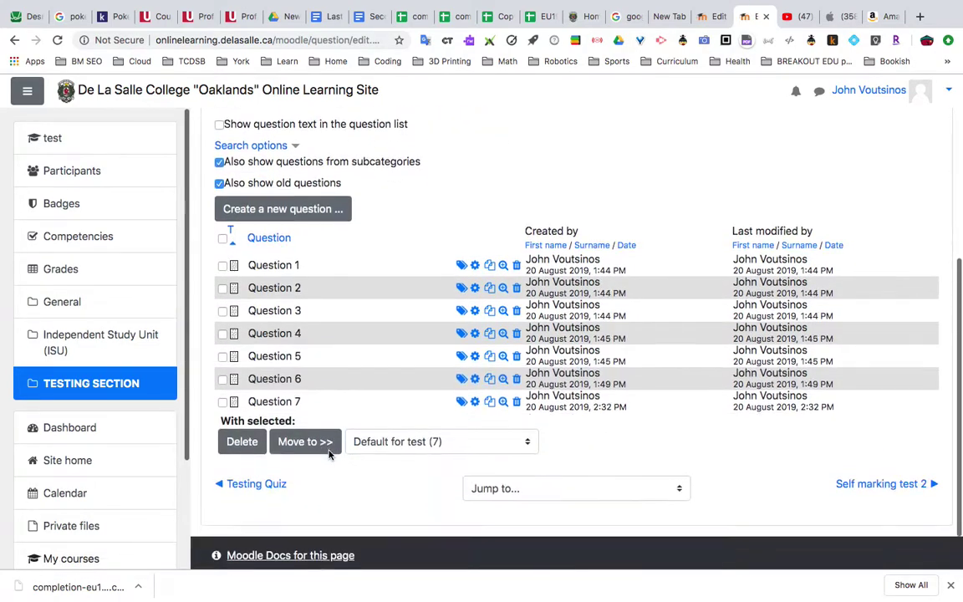
pyautogui.scroll(6, 329, 454)
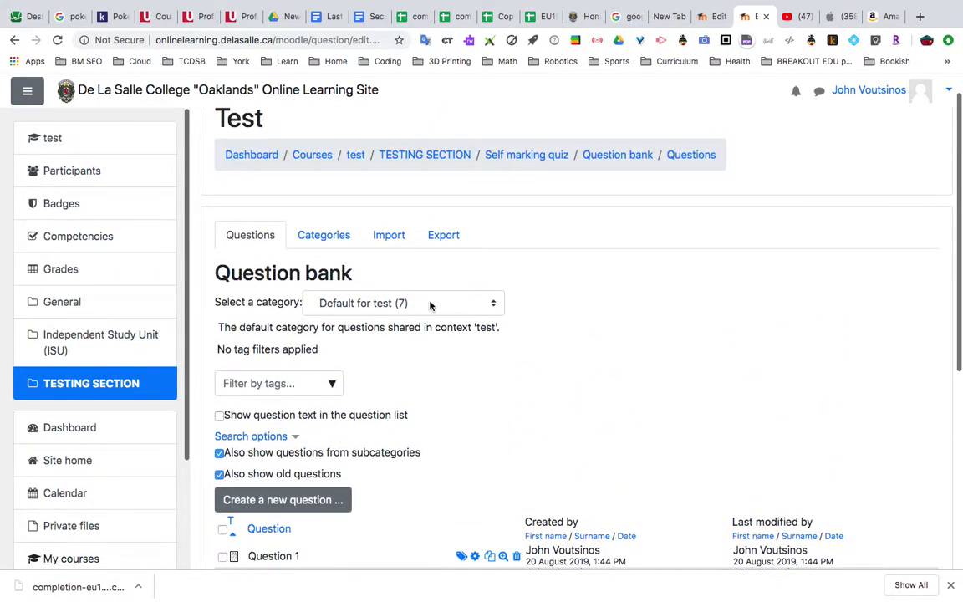
pyautogui.click(422, 315)
pyautogui.click(408, 331)
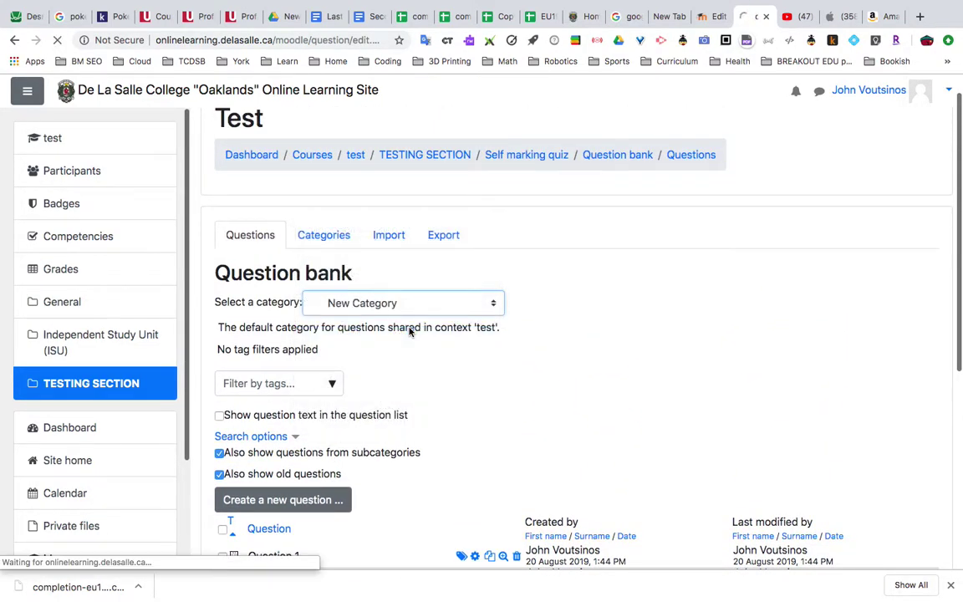
# Step: Add a Calculated question to New Category and name it "question 1"
pyautogui.scroll(-3, 390, 433)
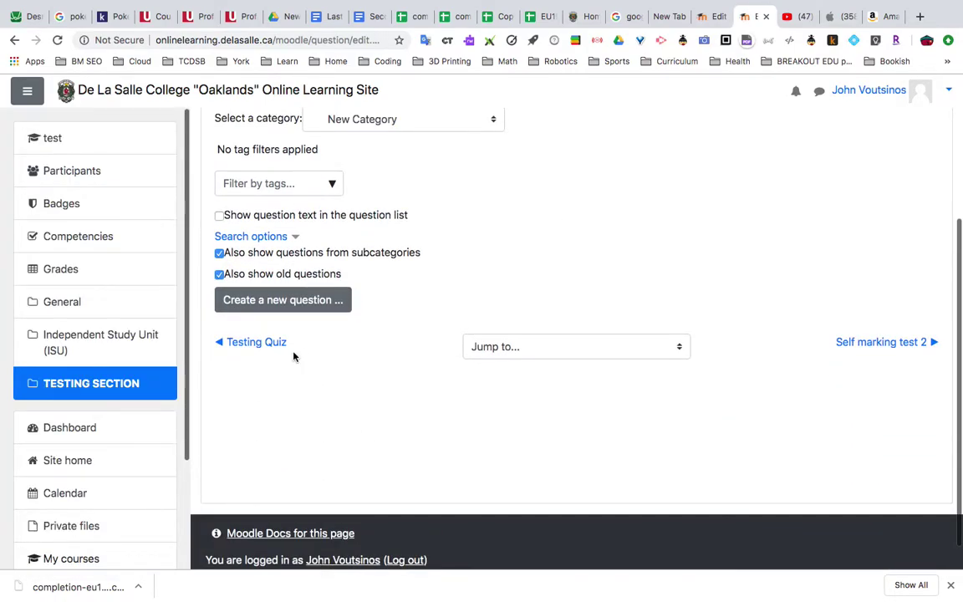
pyautogui.click(265, 306)
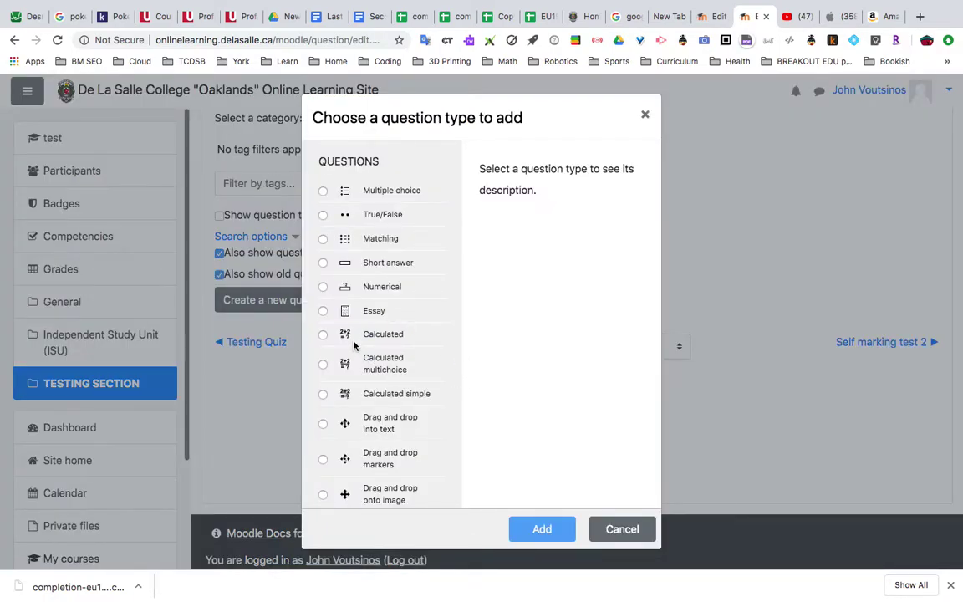
pyautogui.scroll(-1, 355, 346)
pyautogui.click(323, 314)
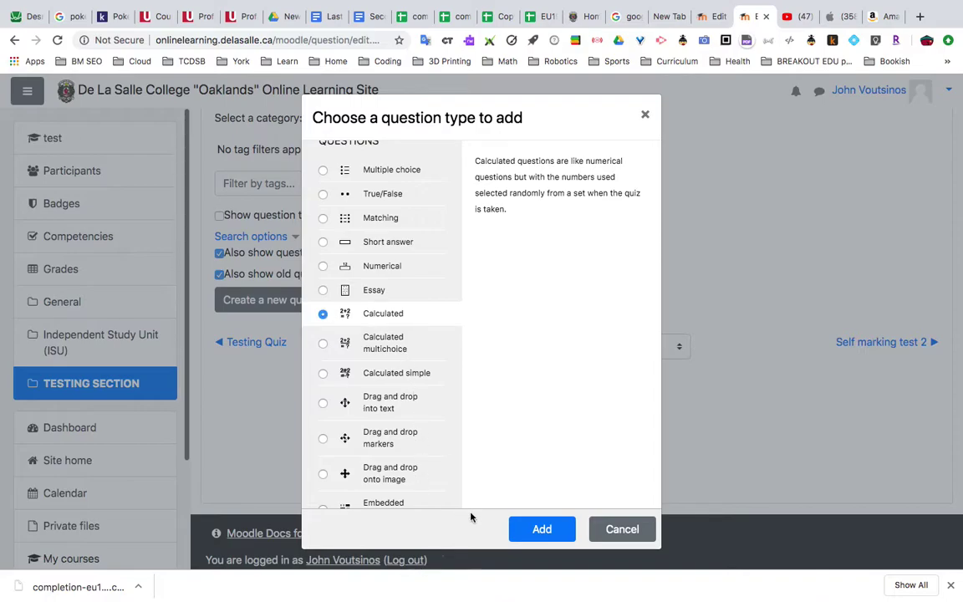
pyautogui.click(552, 537)
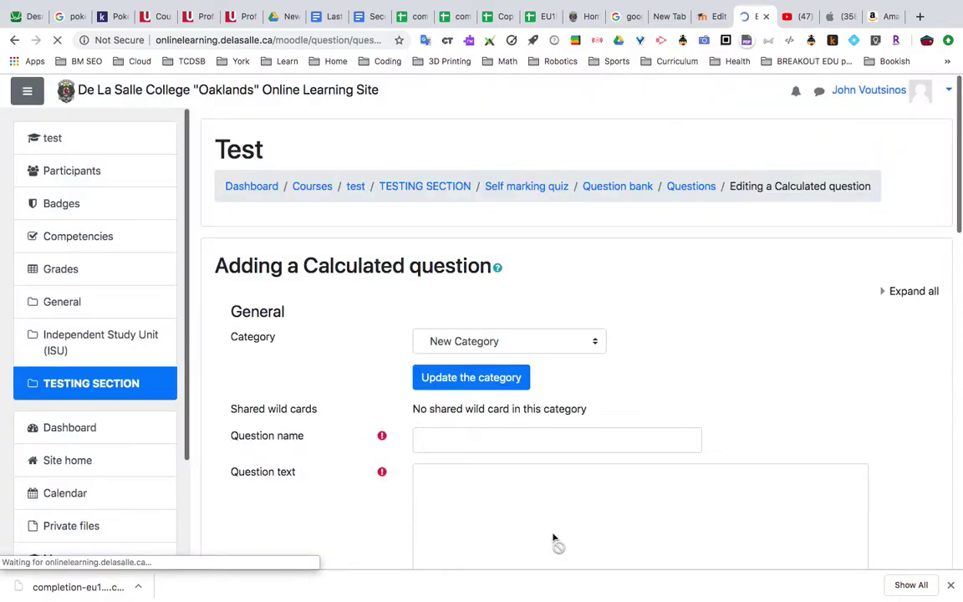
pyautogui.click(423, 439)
pyautogui.write('question 1')
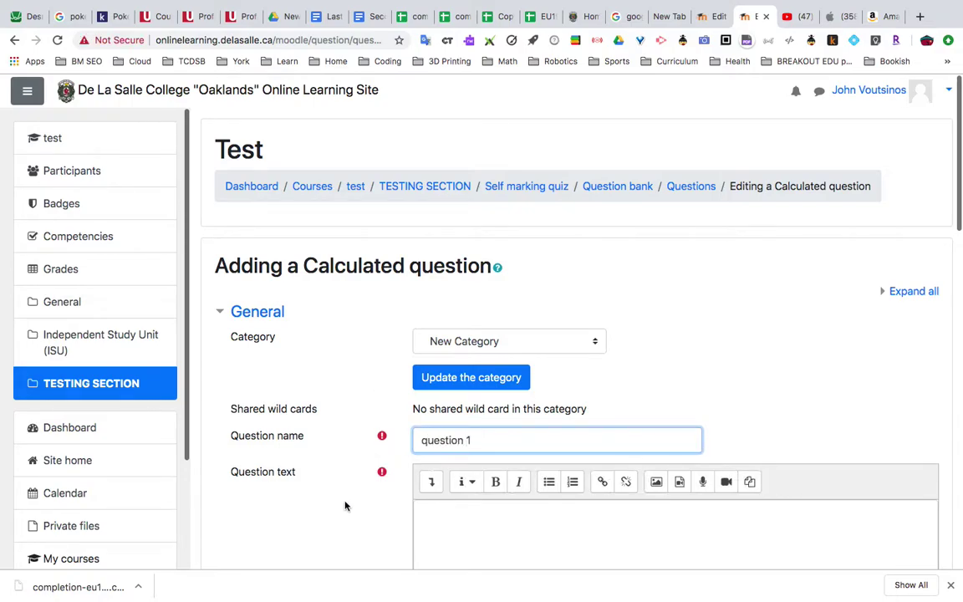
# Step: Enter "Here is a question" as the question text, with the expression {x}+{y}+{z} a few lines below it
pyautogui.scroll(-3, 368, 500)
pyautogui.click(531, 456)
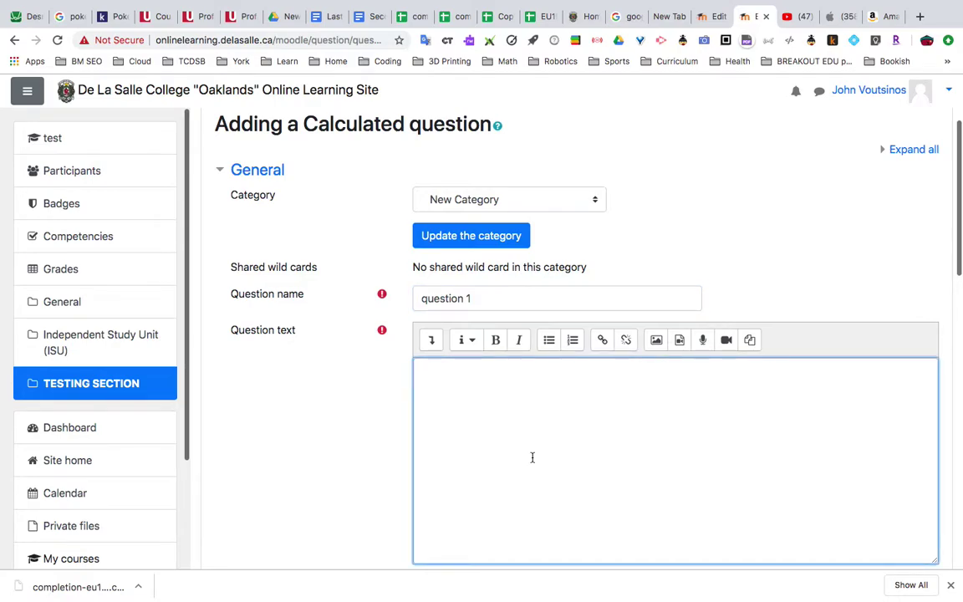
pyautogui.write('her i')
pyautogui.press('BackSpace')
pyautogui.press('BackSpace')
pyautogui.press('BackSpace')
pyautogui.write('Here is a question')
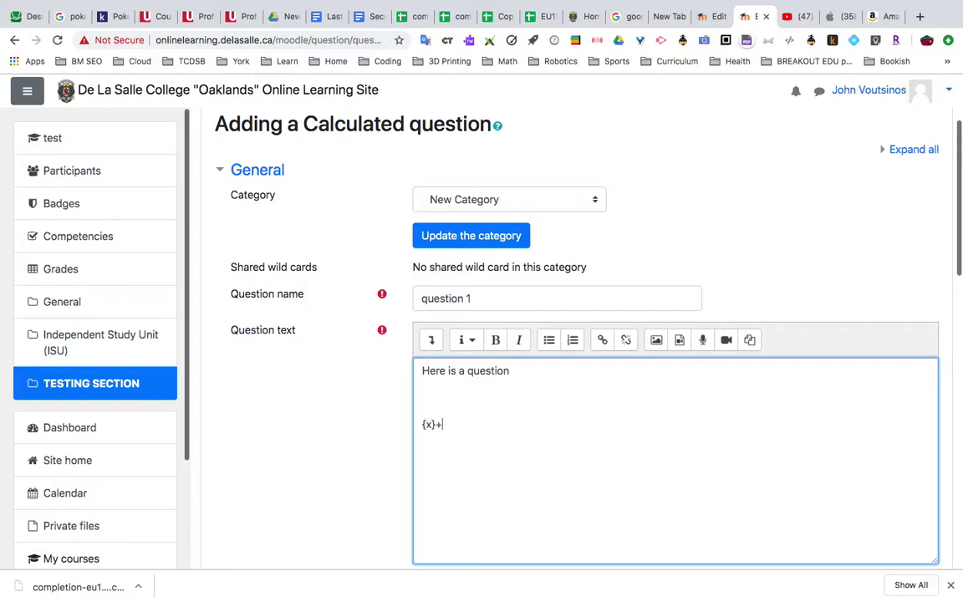
pyautogui.write('}+{y}+z}')
pyautogui.click(464, 425)
pyautogui.write('{')
pyautogui.click(449, 395)
# Step: Set the Answer 1 formula to {x}+{y}+{z}, matching the expression in the question text
pyautogui.scroll(-5, 449, 395)
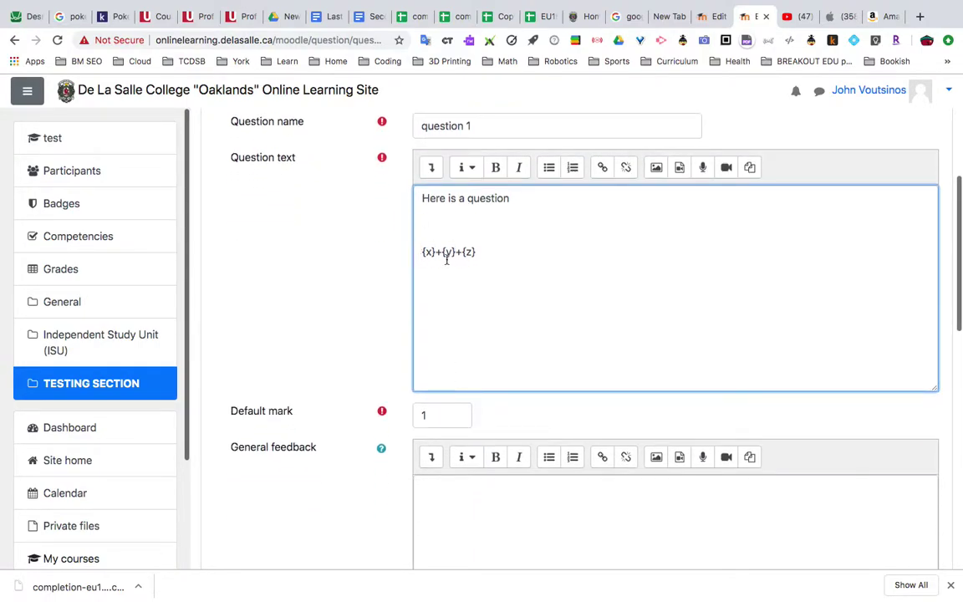
pyautogui.scroll(-4, 452, 338)
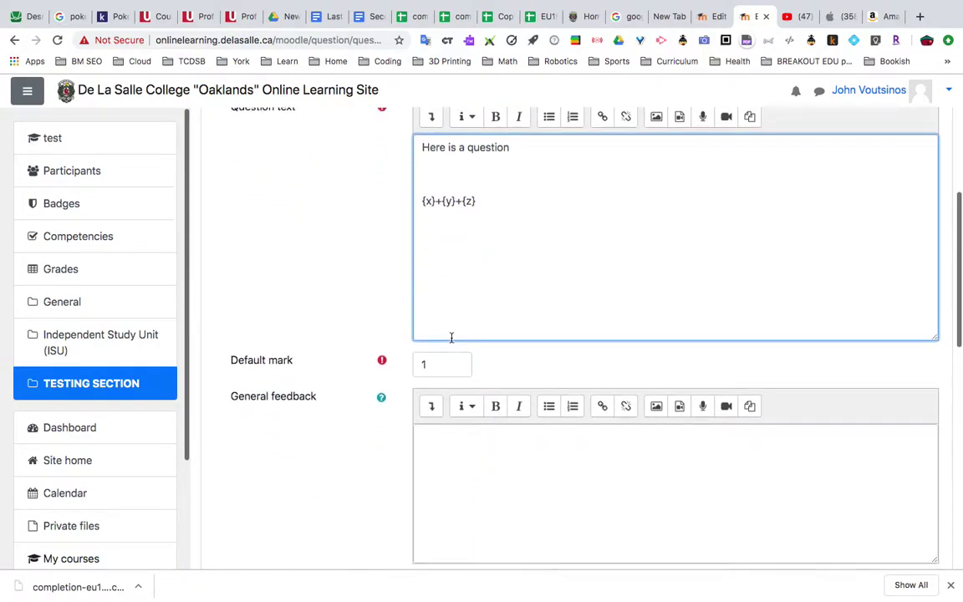
pyautogui.scroll(-4, 429, 365)
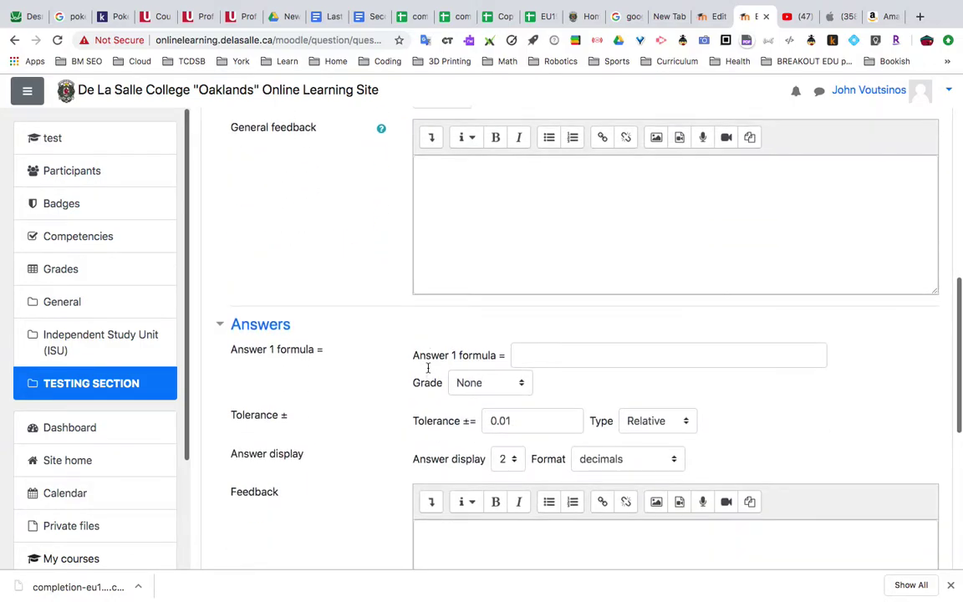
pyautogui.click(569, 358)
pyautogui.scroll(9, 569, 358)
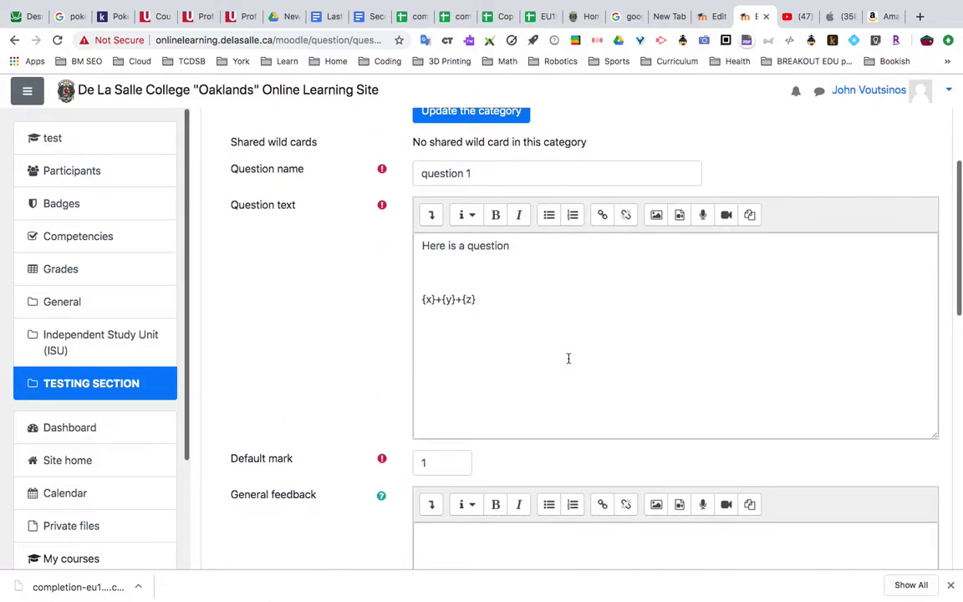
pyautogui.scroll(-7, 568, 359)
pyautogui.write('{x')
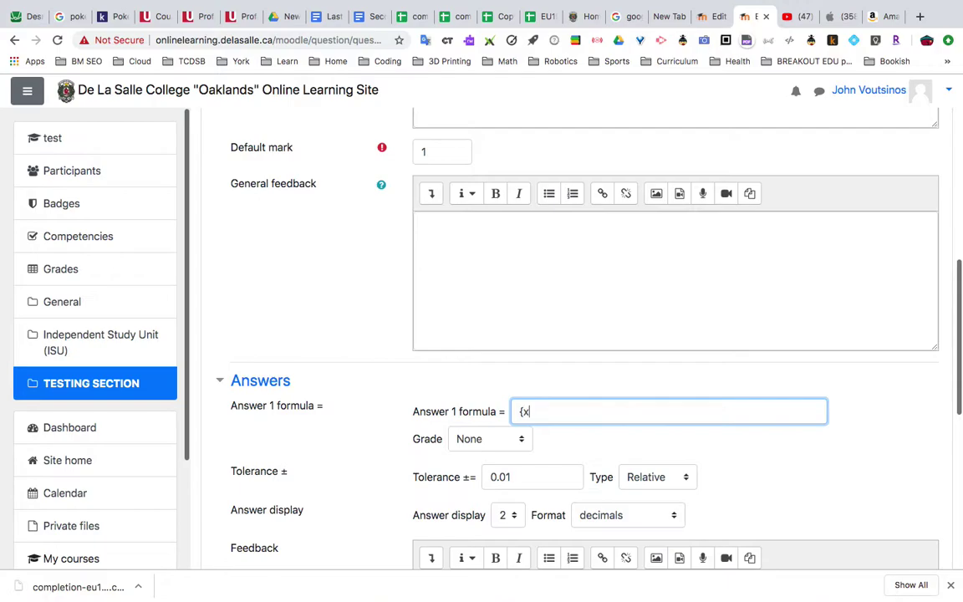
pyautogui.write('}+{y}+{z')
# Step: Set the answer tolerance to 1 and keep the answer display at 2 decimals
pyautogui.doubleClick(516, 477)
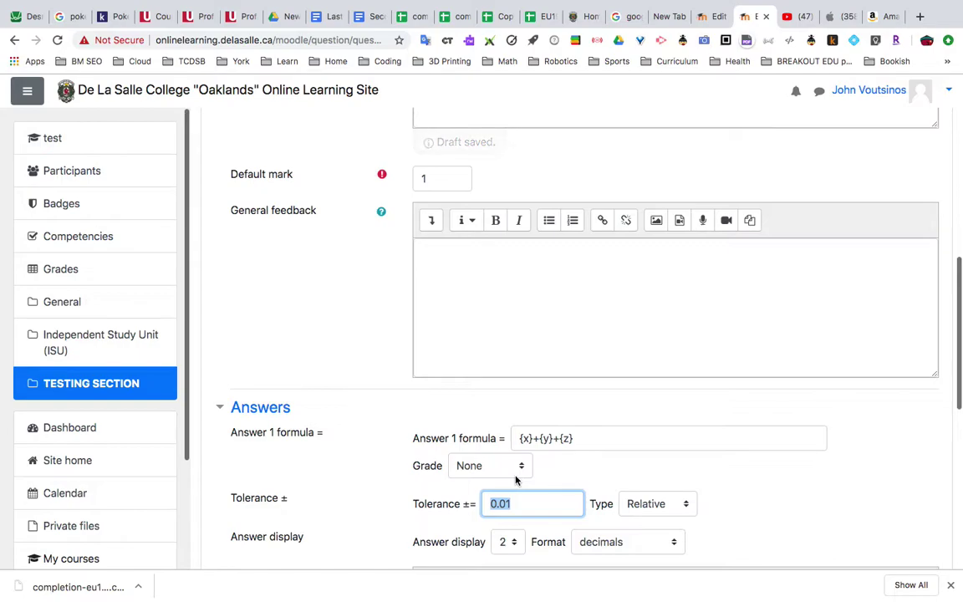
pyautogui.write('1')
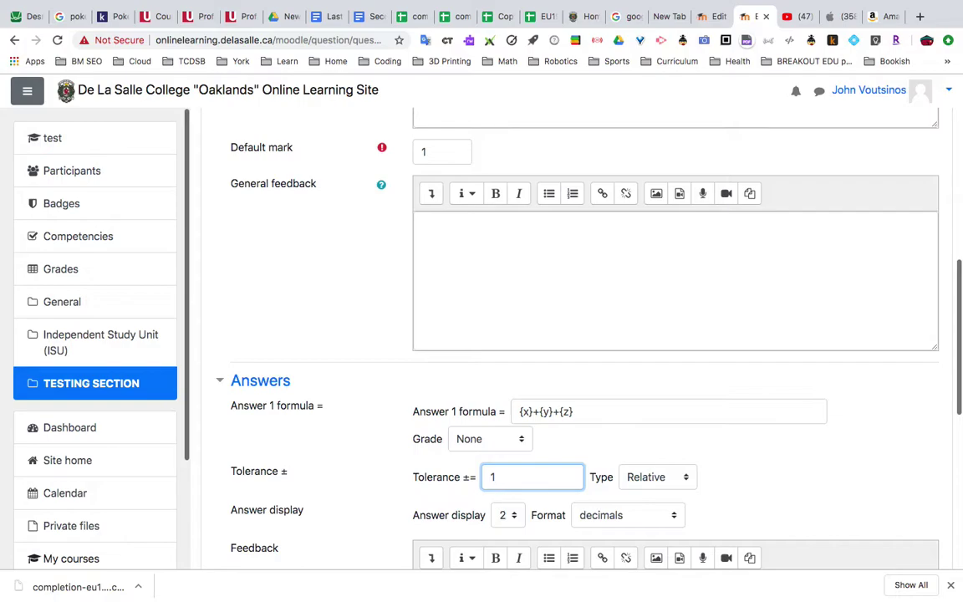
pyautogui.click(513, 516)
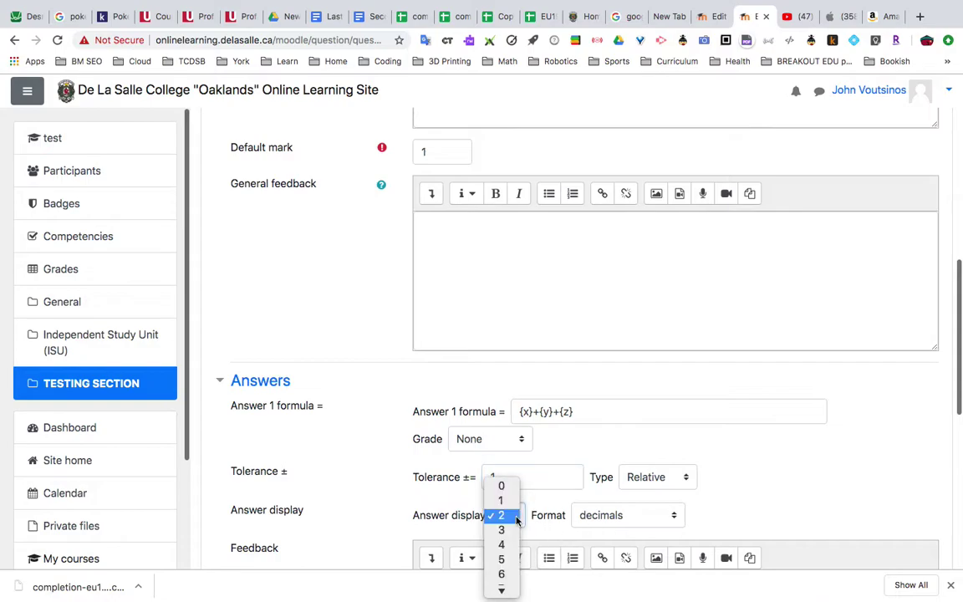
pyautogui.click(516, 518)
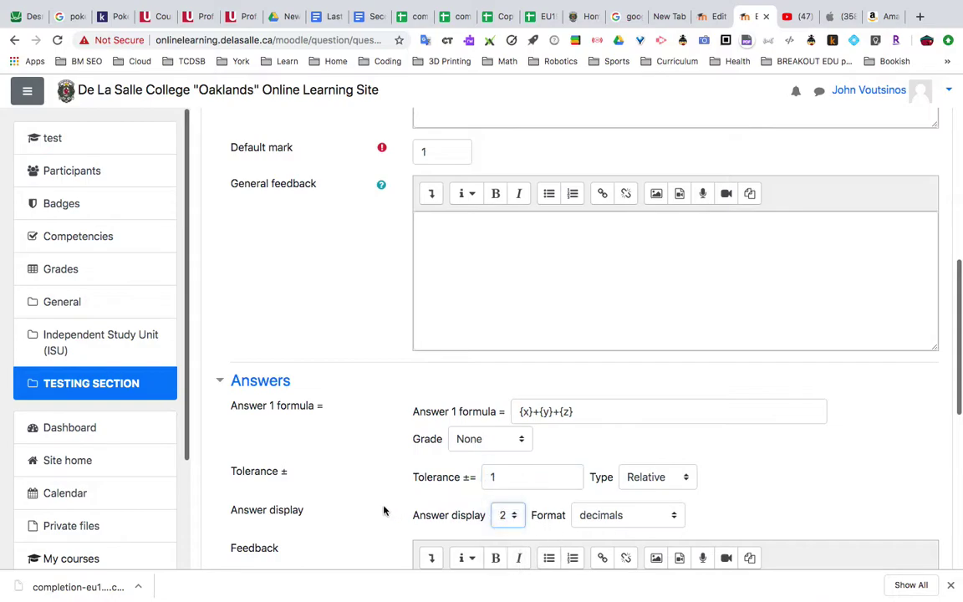
# Step: Review the question form and try to save the changes while continuing to edit
pyautogui.scroll(-3, 384, 510)
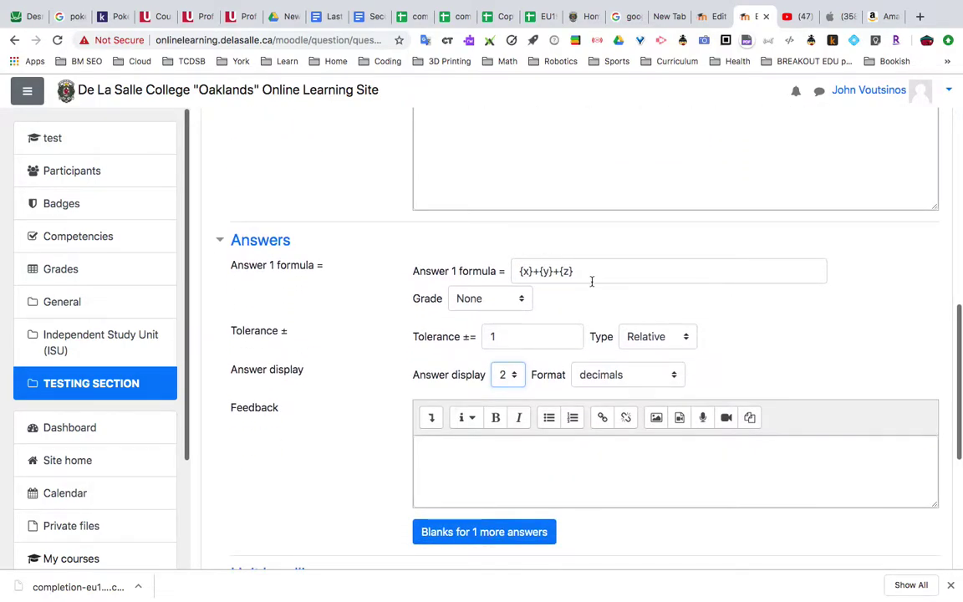
pyautogui.scroll(-3, 349, 411)
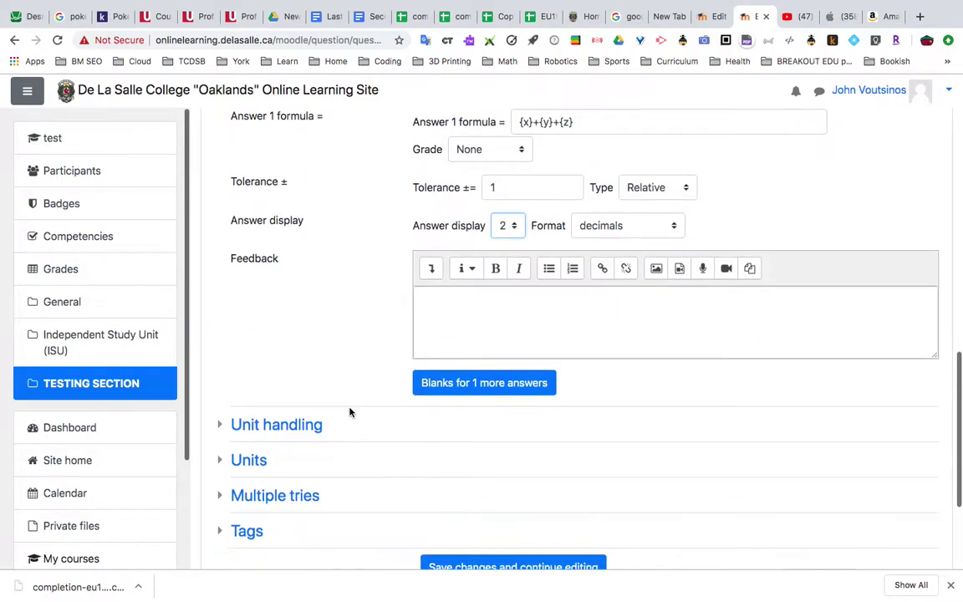
pyautogui.scroll(2, 340, 381)
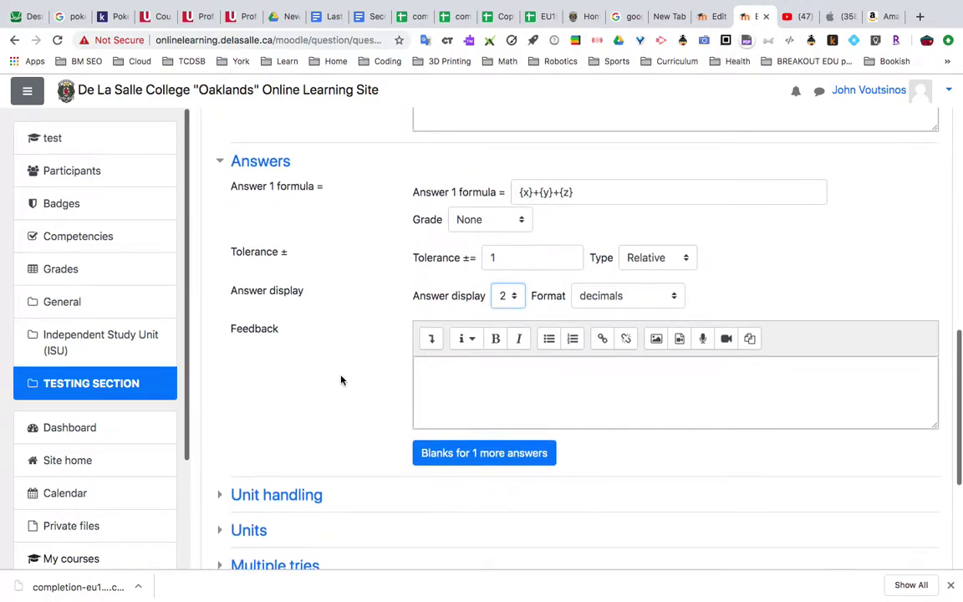
pyautogui.scroll(10, 408, 241)
pyautogui.scroll(-10, 460, 229)
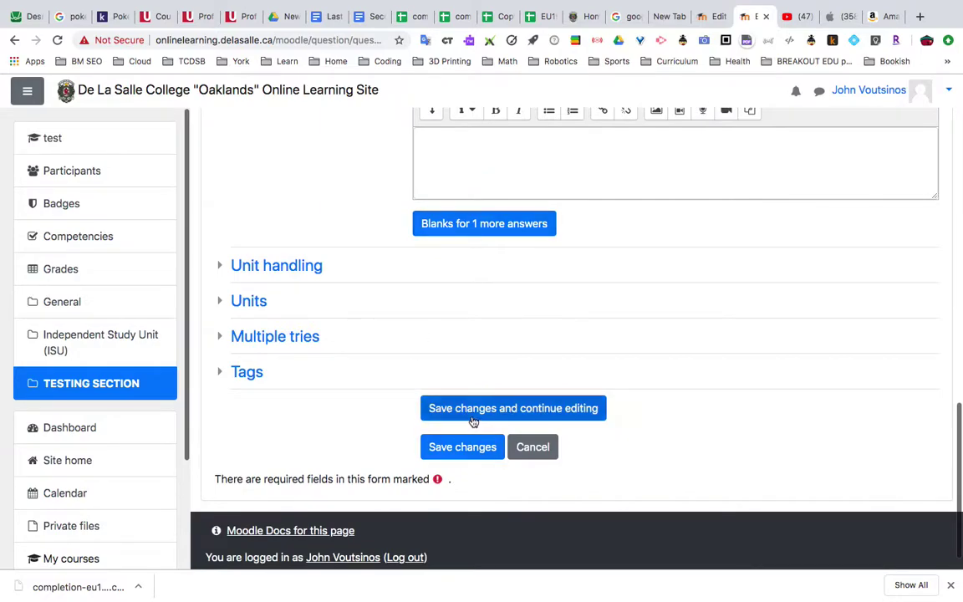
pyautogui.click(471, 422)
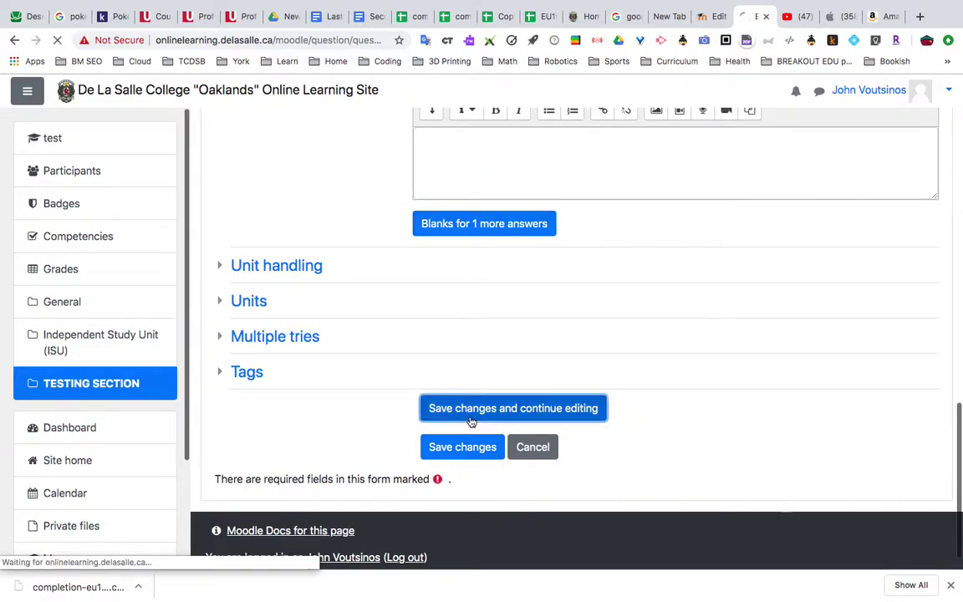
# Step: Set the grade for Answer 1 to 100% and save the question
pyautogui.scroll(-4, 433, 475)
pyautogui.scroll(-5, 433, 475)
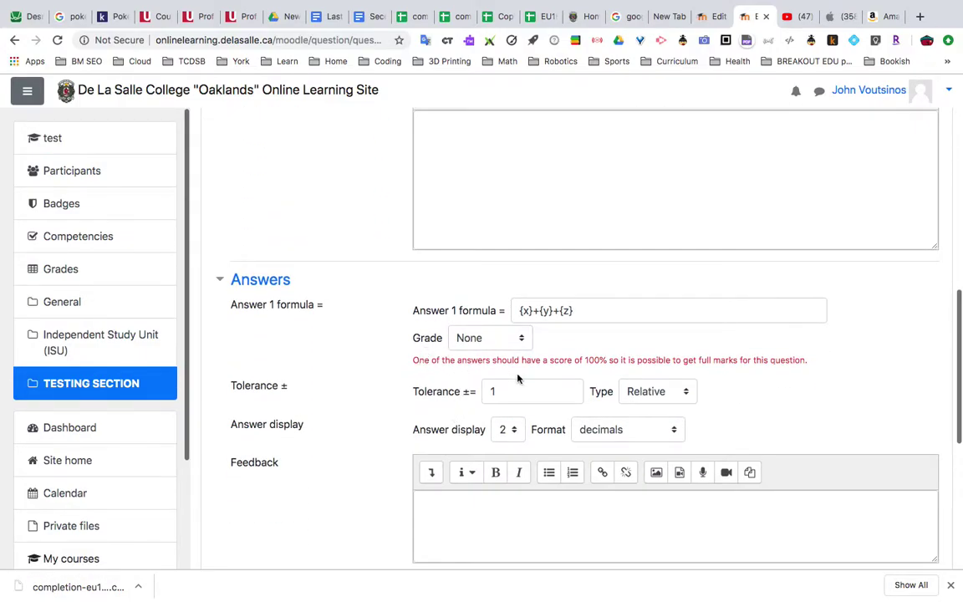
pyautogui.click(517, 338)
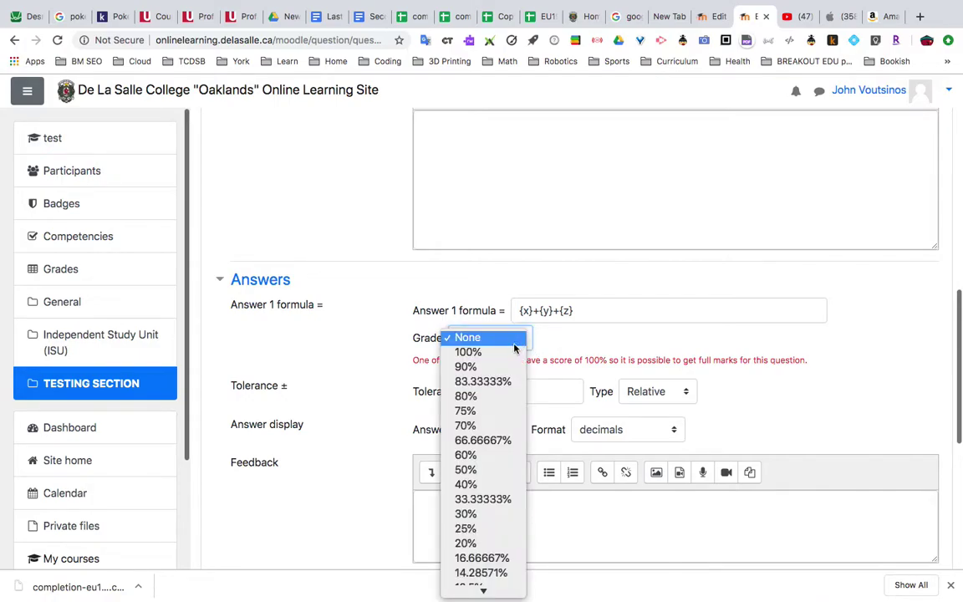
pyautogui.click(502, 352)
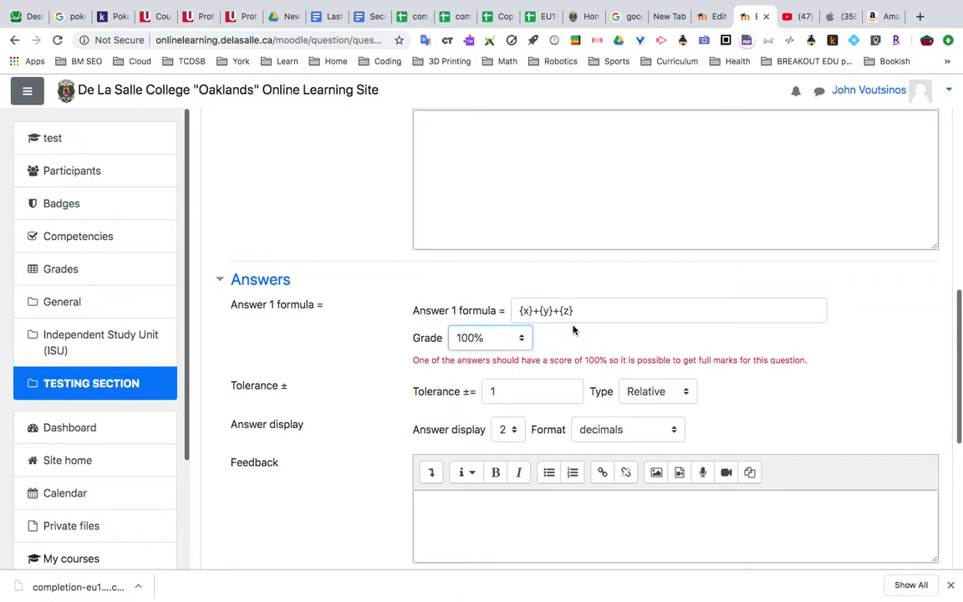
pyautogui.scroll(-3, 421, 434)
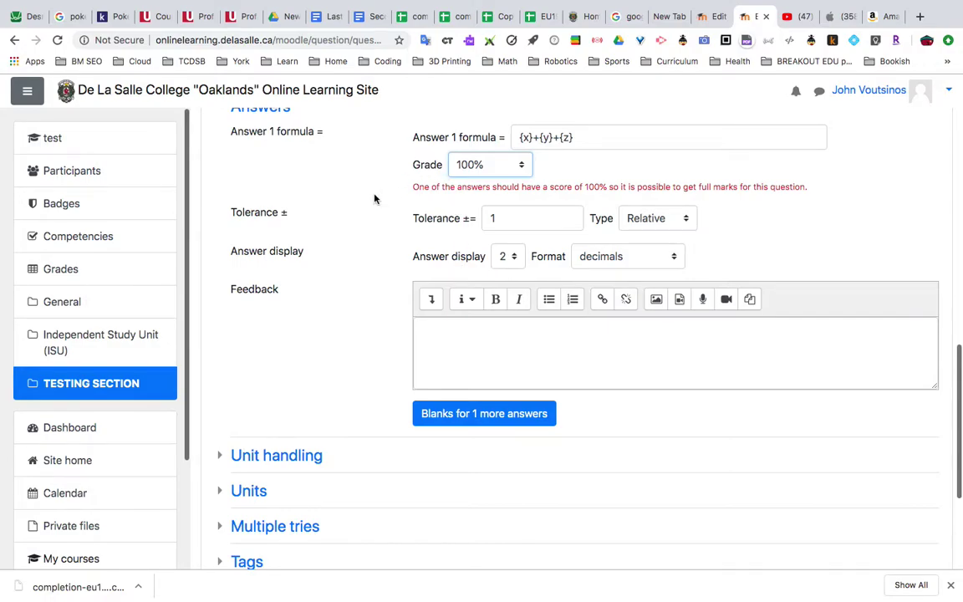
pyautogui.scroll(-4, 374, 198)
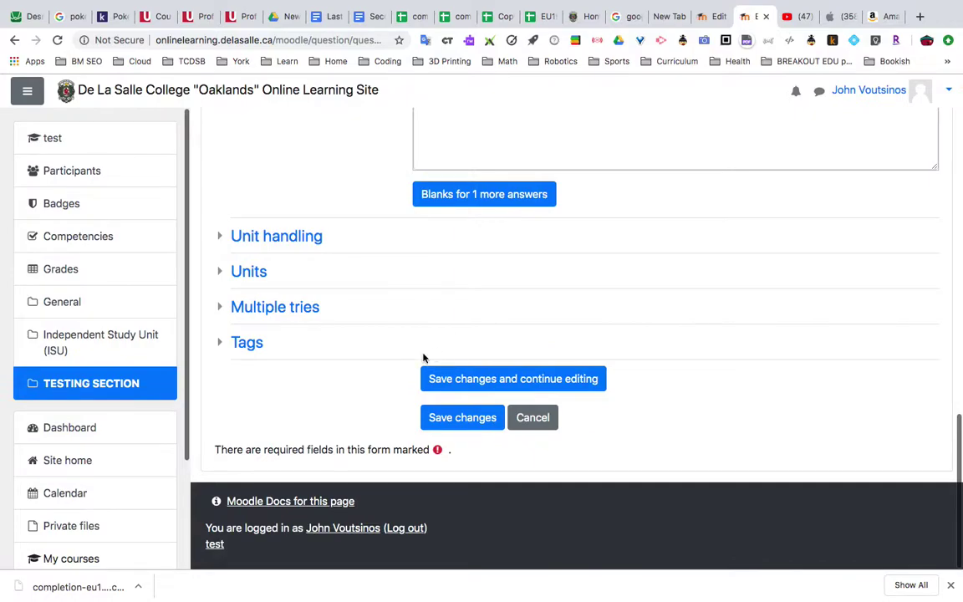
pyautogui.click(449, 425)
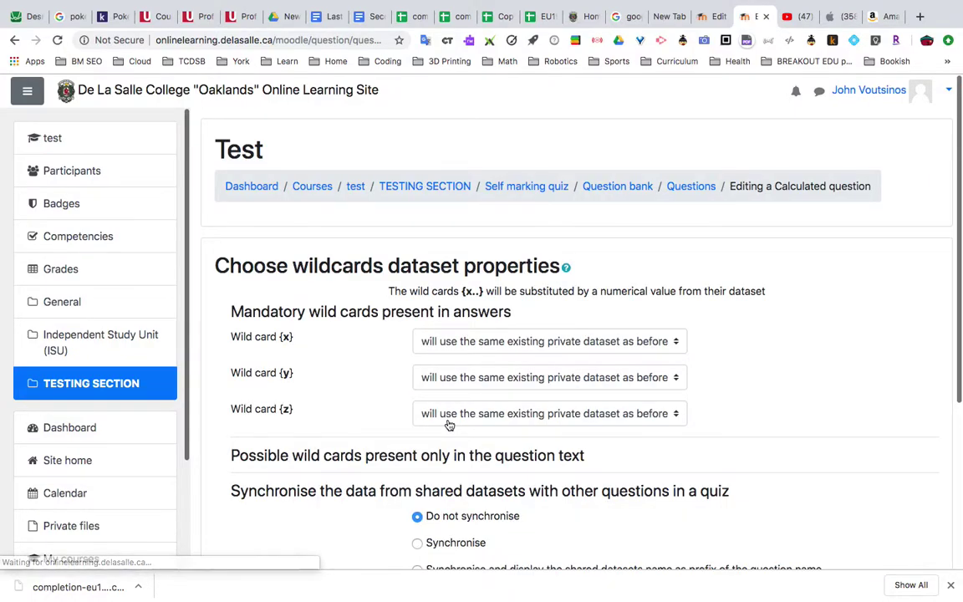
# Step: Make the wild cards {x}, {y} and {z} each use a new shared dataset
pyautogui.click(477, 348)
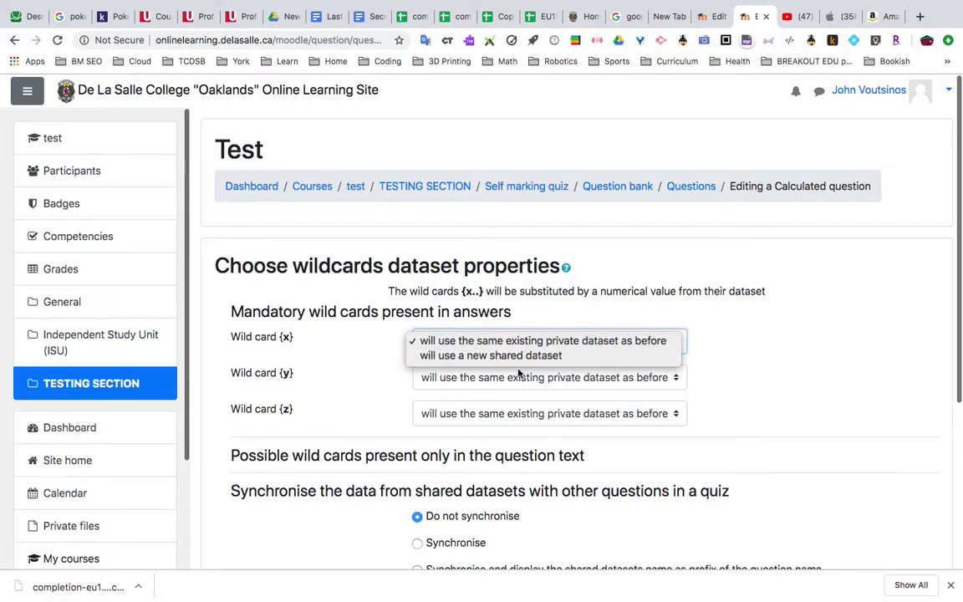
pyautogui.click(519, 357)
pyautogui.click(520, 344)
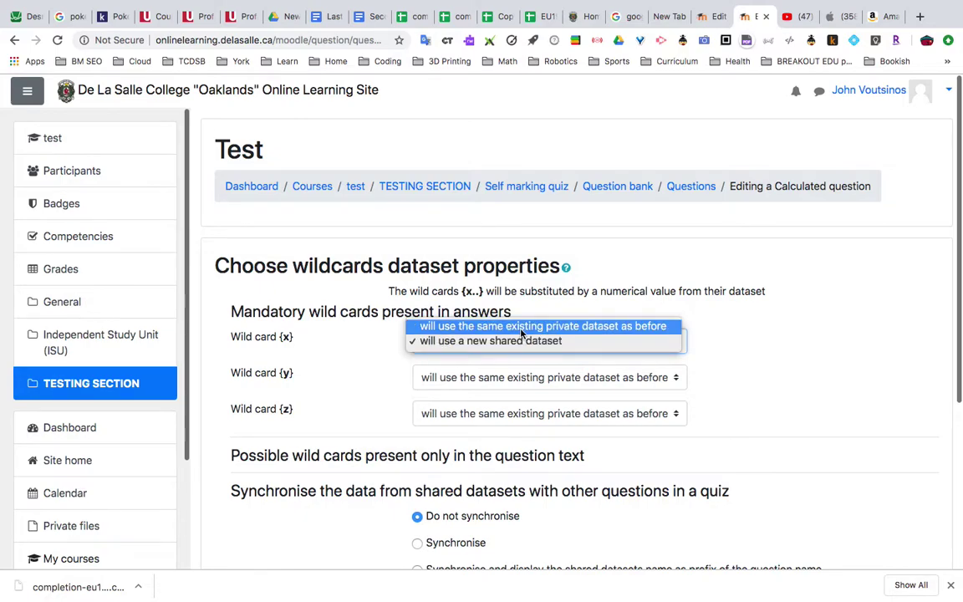
pyautogui.click(518, 342)
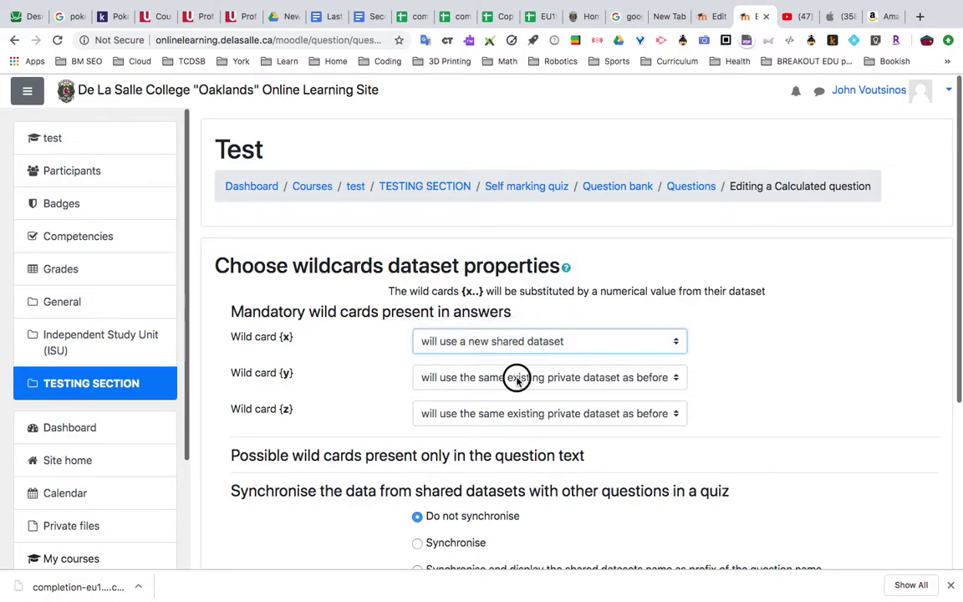
pyautogui.click(516, 377)
pyautogui.click(516, 392)
pyautogui.click(516, 413)
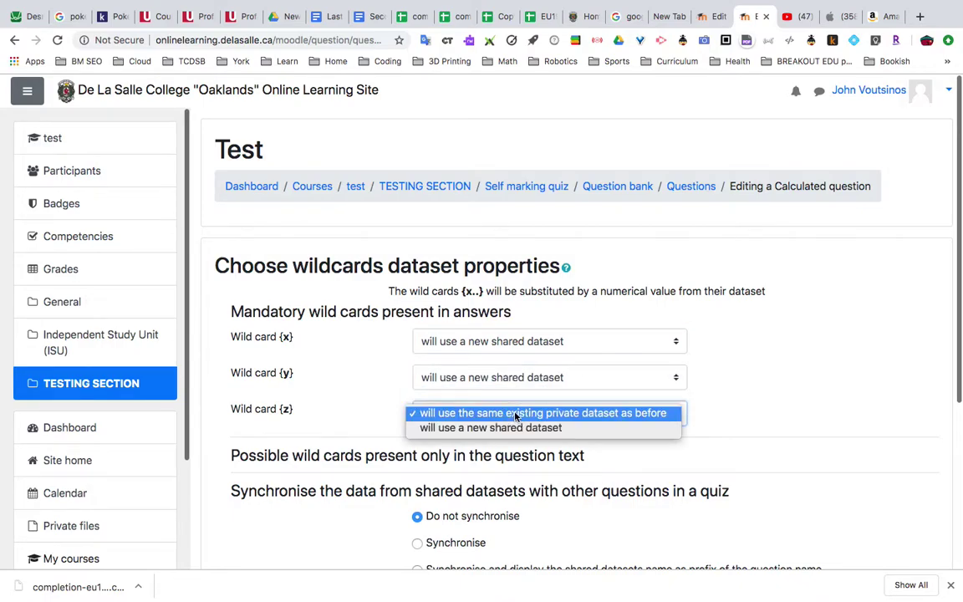
pyautogui.click(515, 428)
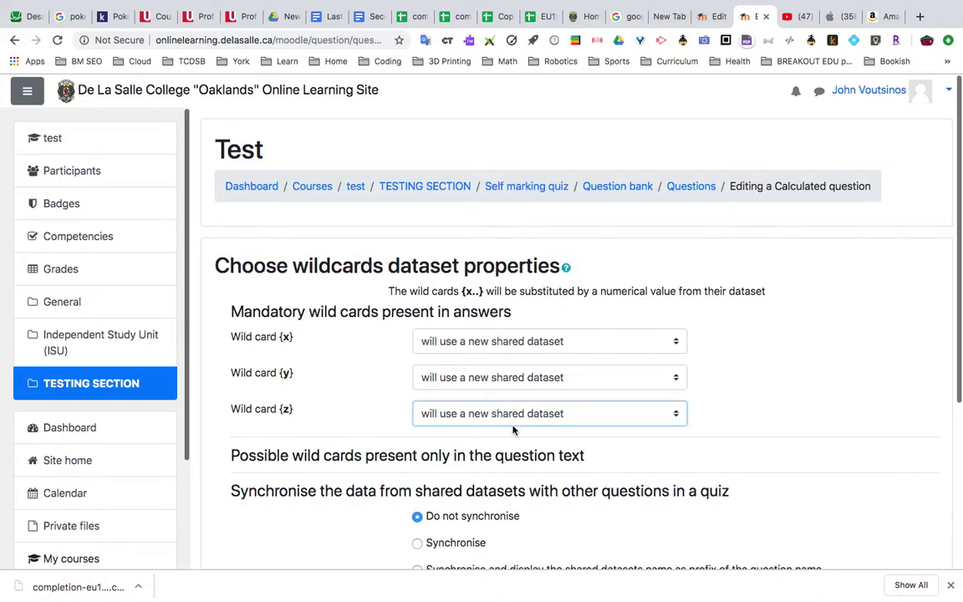
# Step: Keep the shared datasets set to Do not synchronise and continue to editing the wildcards datasets
pyautogui.scroll(-5, 513, 429)
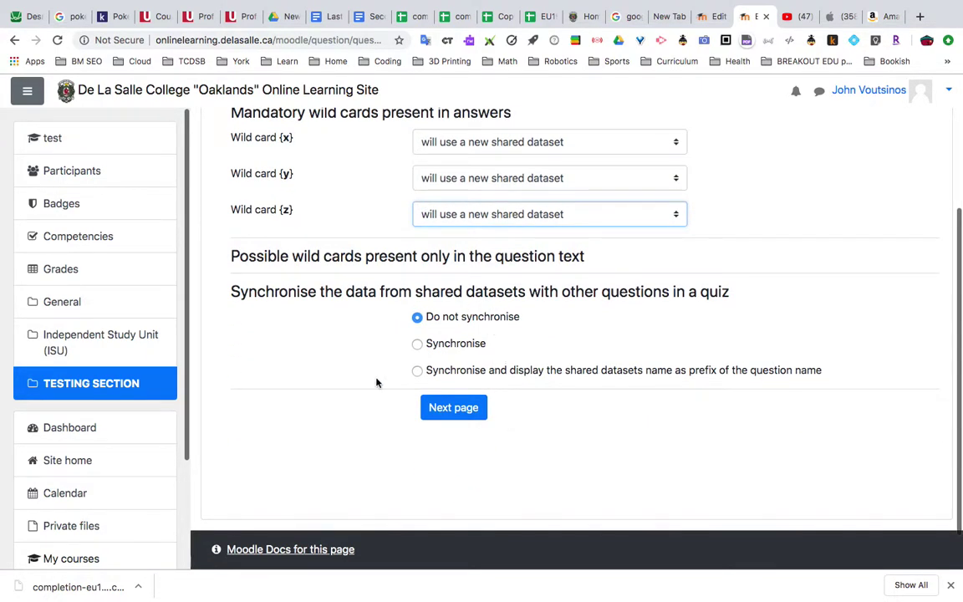
pyautogui.click(447, 409)
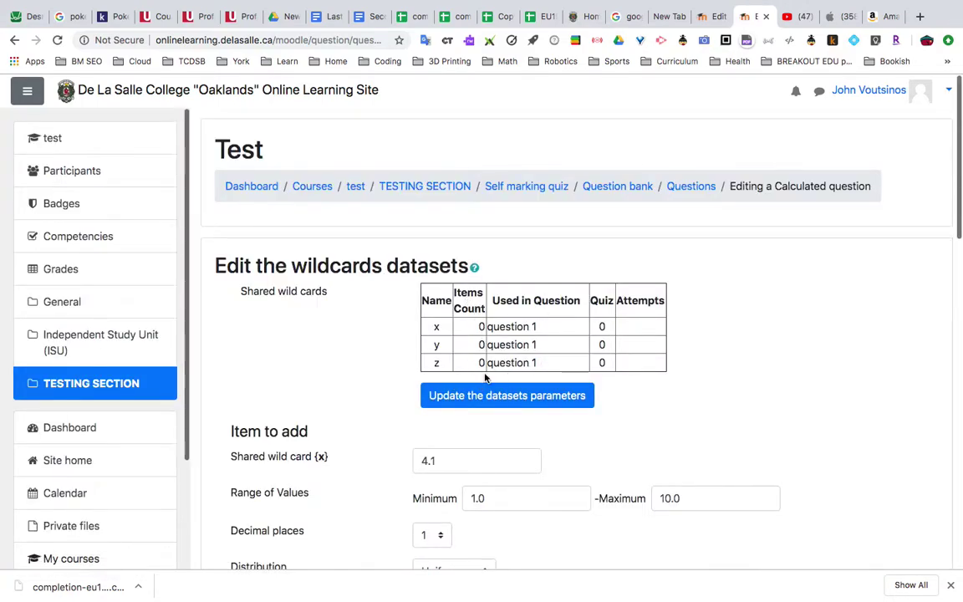
pyautogui.scroll(-3, 369, 366)
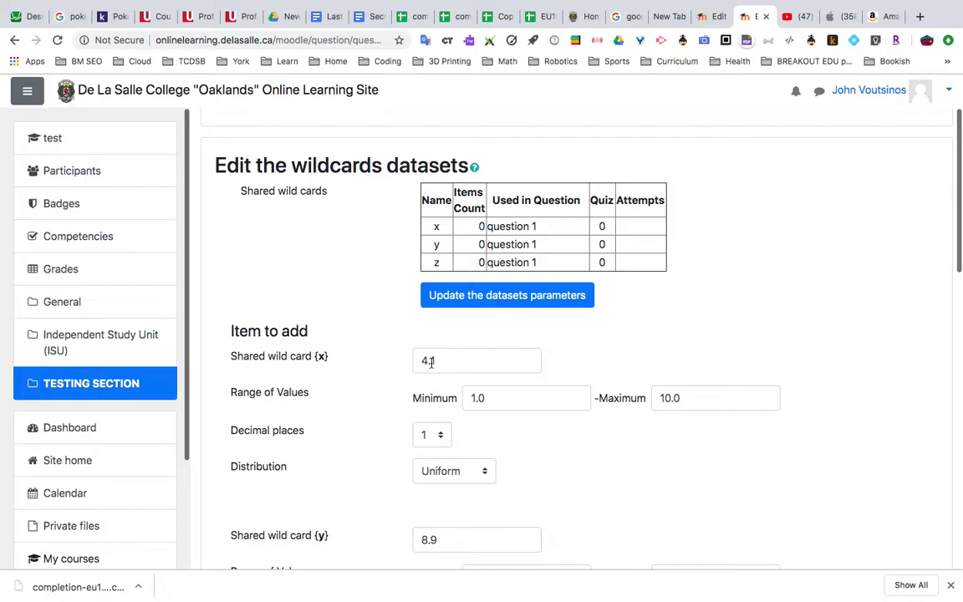
# Step: Set wild card {x} to 0 decimal places and keep its Uniform distribution
pyautogui.click(442, 438)
pyautogui.click(430, 422)
pyautogui.scroll(-5, 430, 422)
pyautogui.scroll(3, 429, 421)
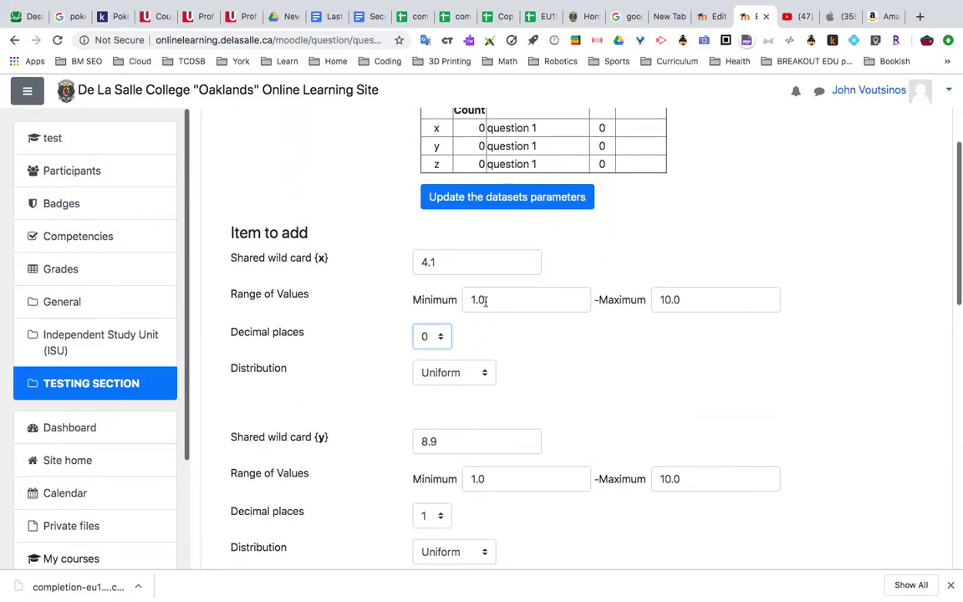
pyautogui.scroll(-1, 585, 338)
pyautogui.scroll(-1, 556, 345)
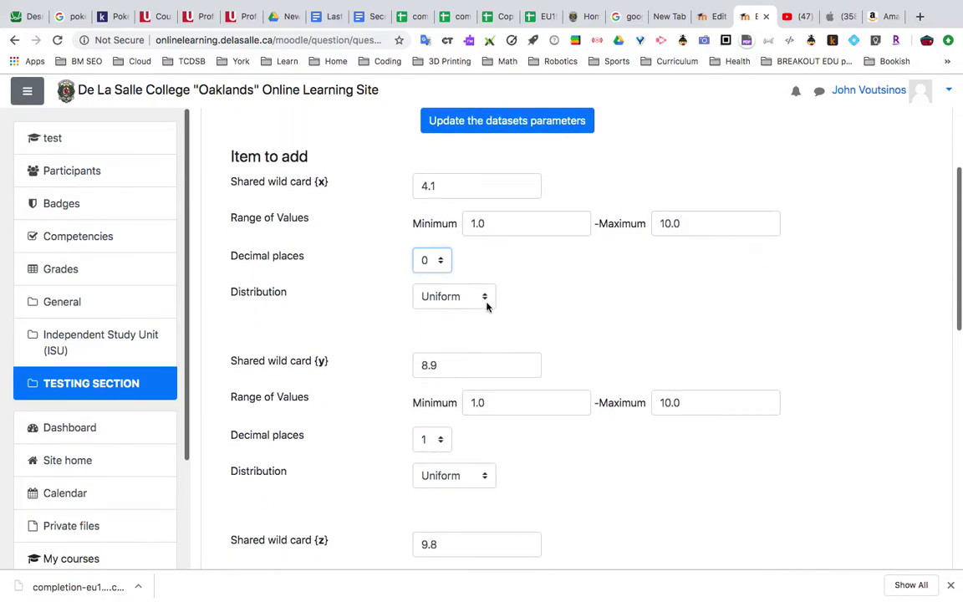
pyautogui.click(486, 306)
pyautogui.click(509, 302)
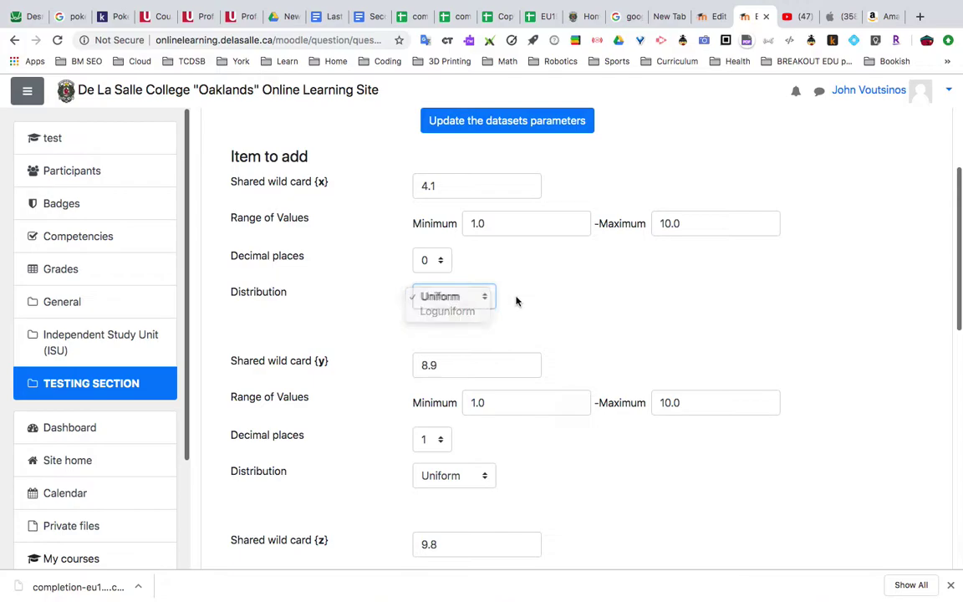
# Step: Set wild card {y} to 0 decimal places with a maximum value of 100
pyautogui.scroll(-2, 486, 326)
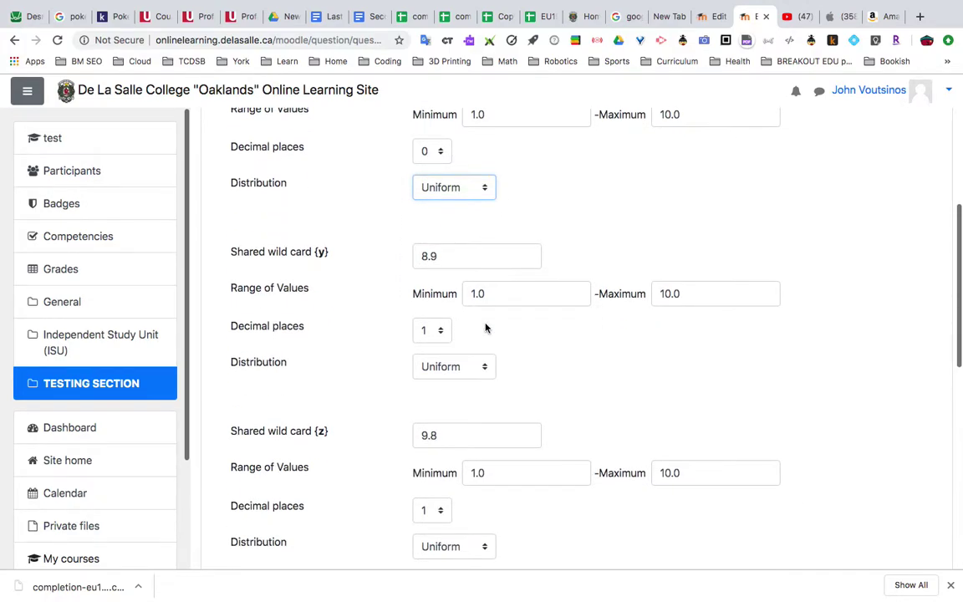
pyautogui.scroll(1, 485, 328)
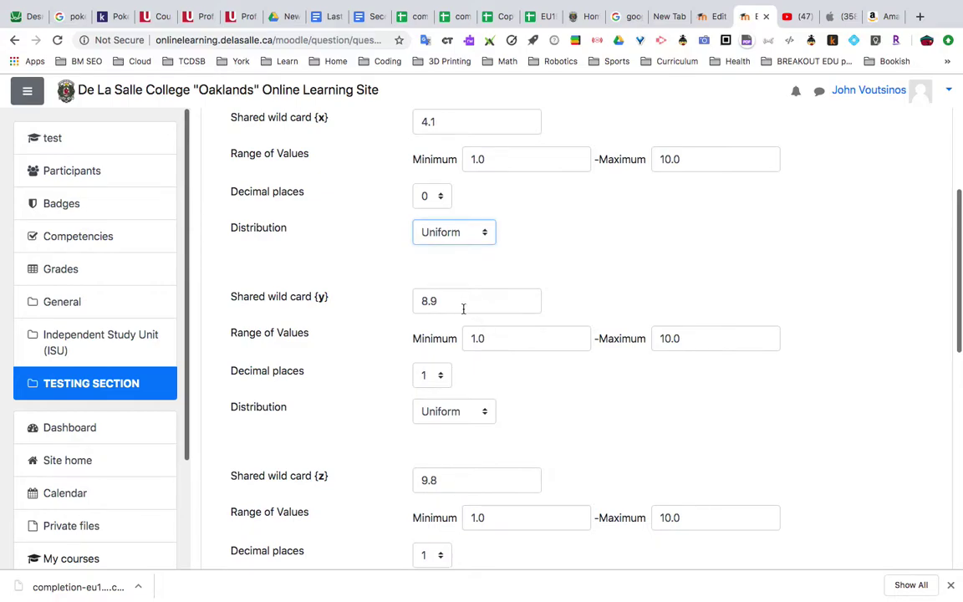
pyautogui.click(440, 374)
pyautogui.click(424, 359)
pyautogui.click(711, 333)
pyautogui.doubleClick(711, 333)
pyautogui.write('100')
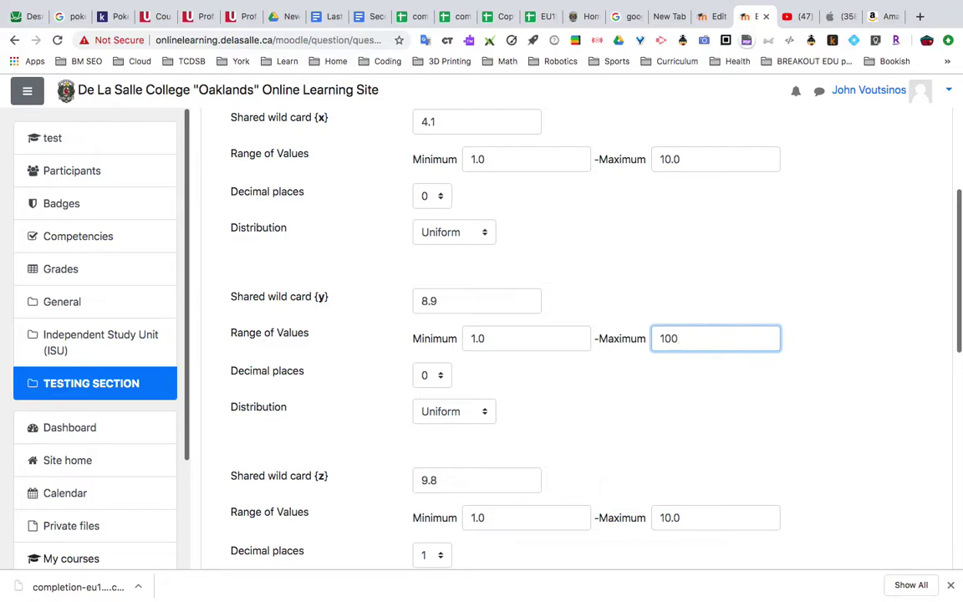
# Step: Set wild card {z} to 0 decimal places with a range of values from -100 to -1
pyautogui.scroll(-4, 535, 426)
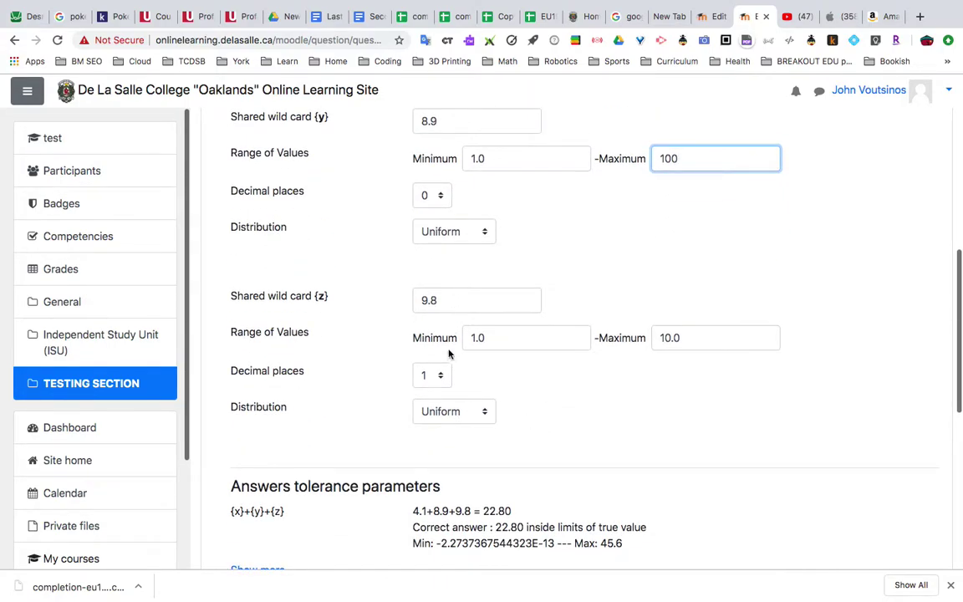
pyautogui.click(427, 374)
pyautogui.click(422, 358)
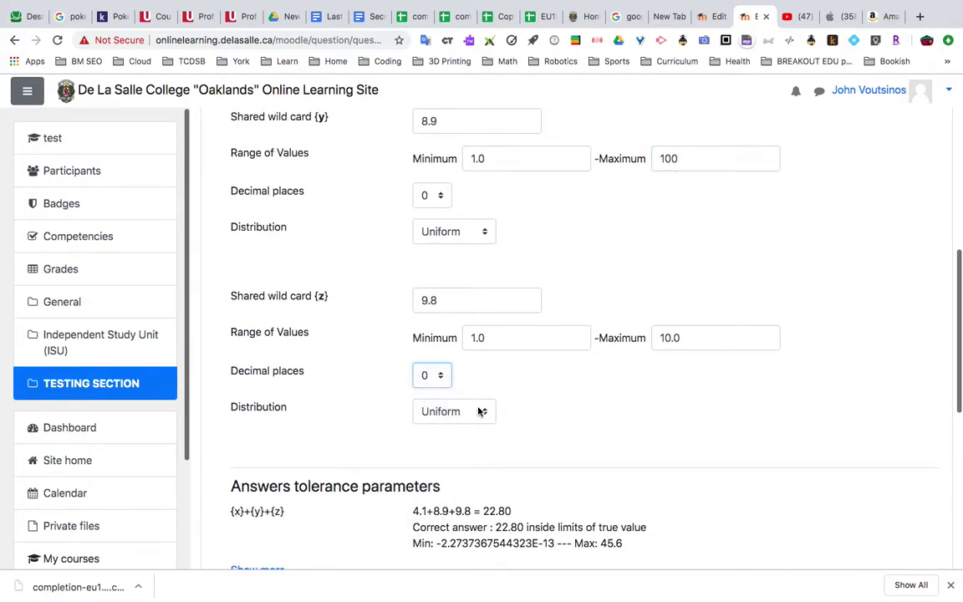
pyautogui.click(482, 411)
pyautogui.click(482, 411)
pyautogui.click(499, 337)
pyautogui.doubleClick(499, 337)
pyautogui.write('-100')
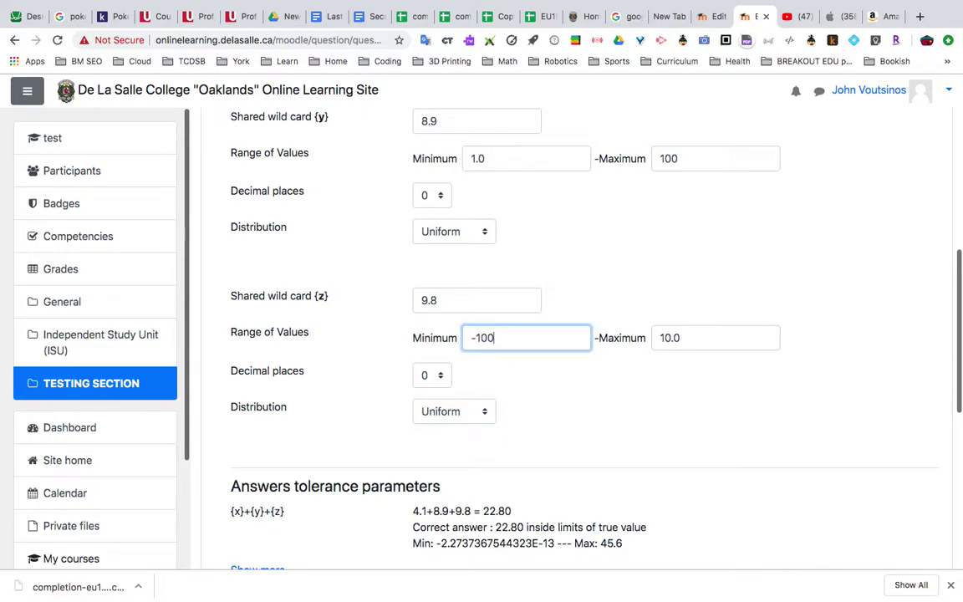
pyautogui.press('Tab')
pyautogui.write('1')
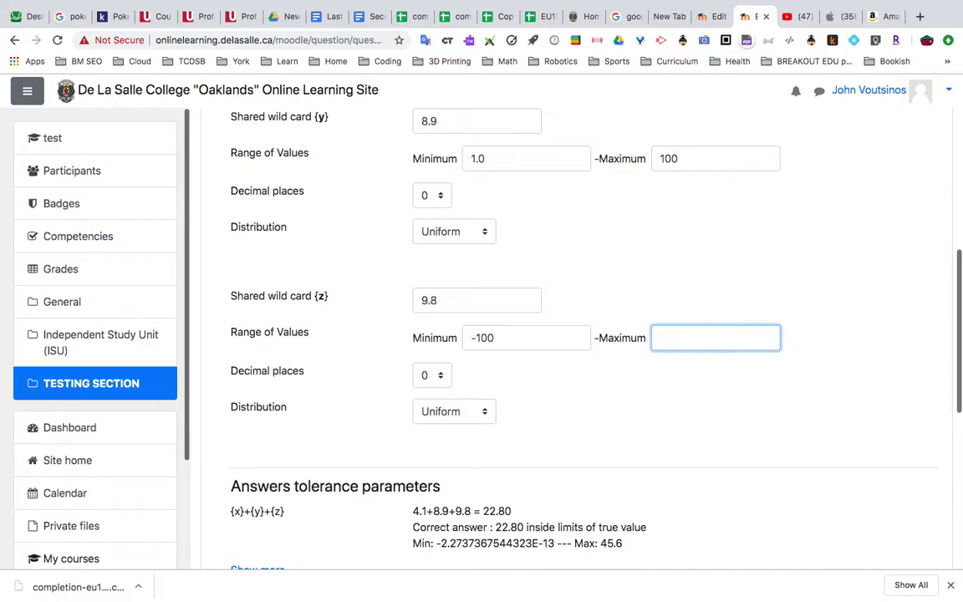
# Step: Check the answer tolerance parameters and add 1 new set of wild card values to the dataset
pyautogui.scroll(-5, 393, 385)
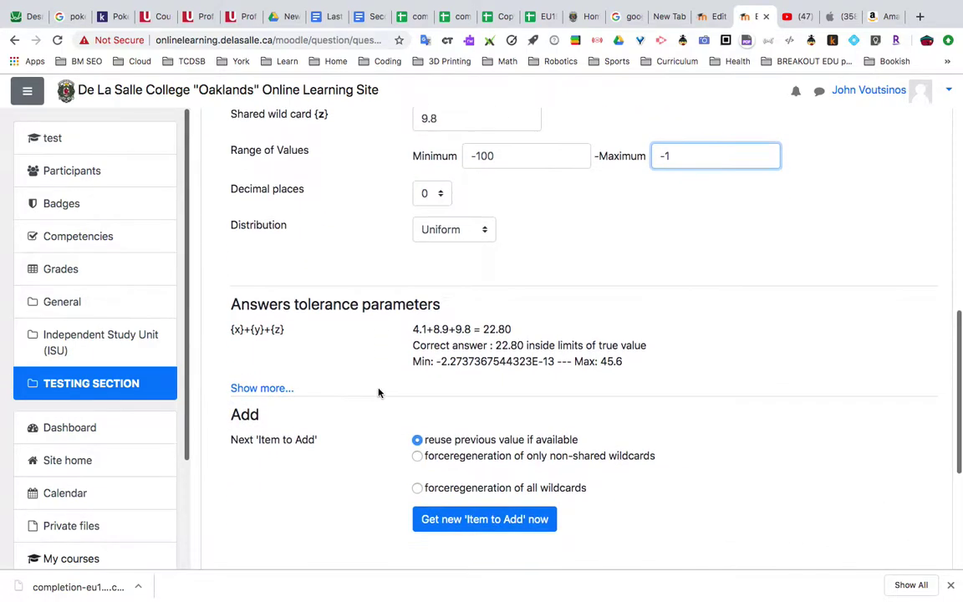
pyautogui.scroll(-3, 384, 393)
pyautogui.scroll(4, 376, 418)
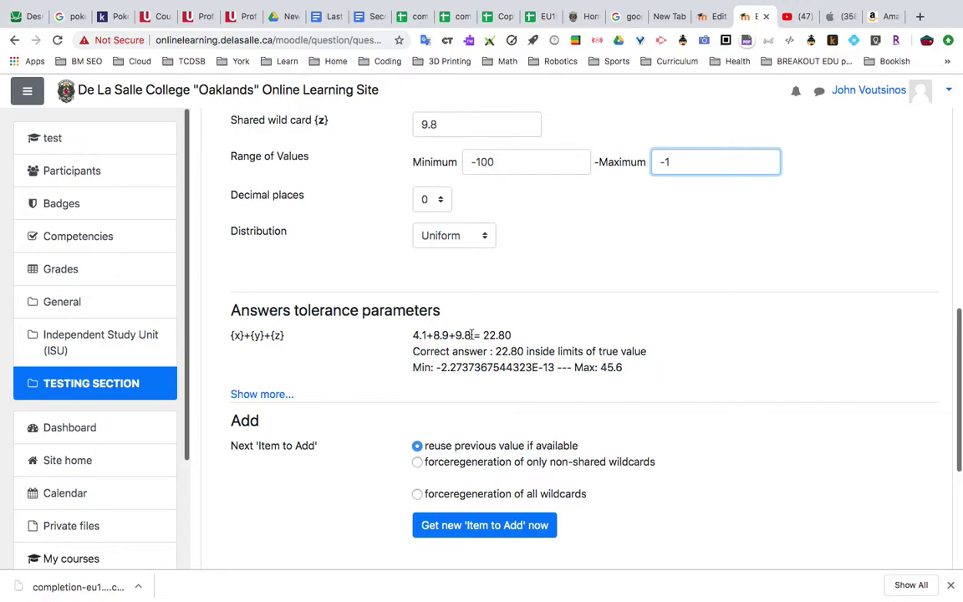
pyautogui.scroll(-5, 471, 335)
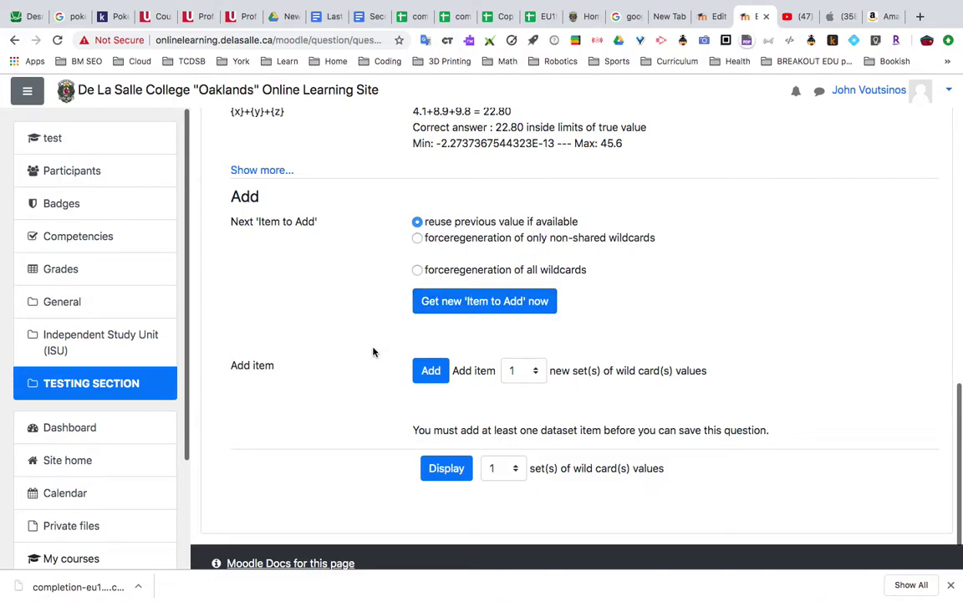
pyautogui.scroll(-2, 374, 350)
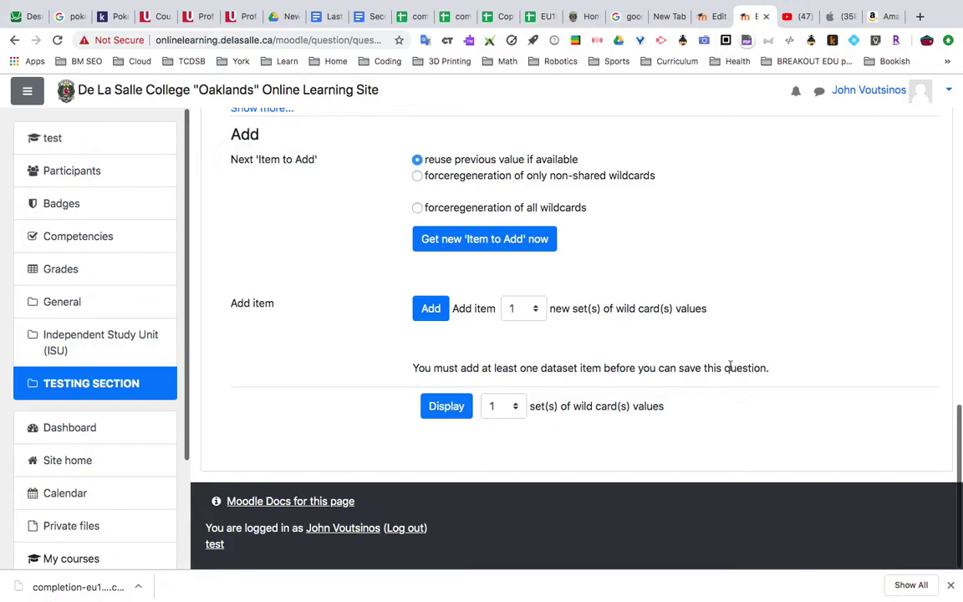
pyautogui.click(432, 311)
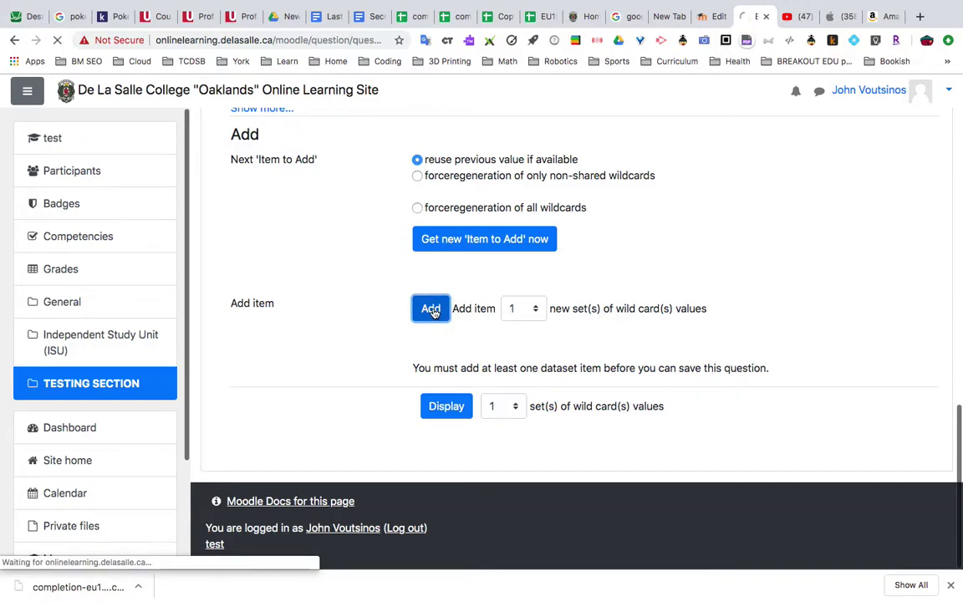
# Step: Review the generated wild card values and the Set 1 answer, and save the changes to the question
pyautogui.scroll(-4, 432, 314)
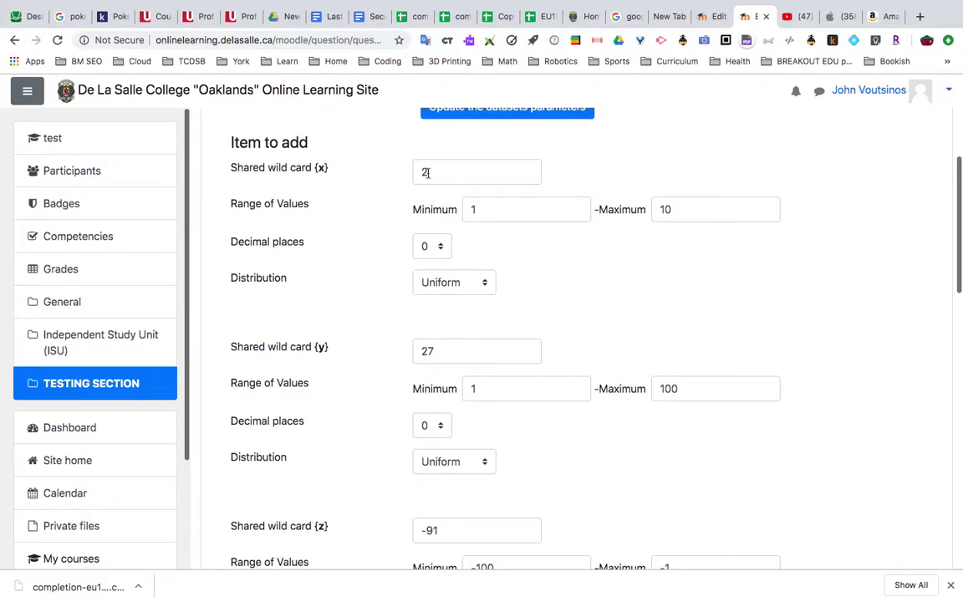
pyautogui.scroll(-2, 430, 201)
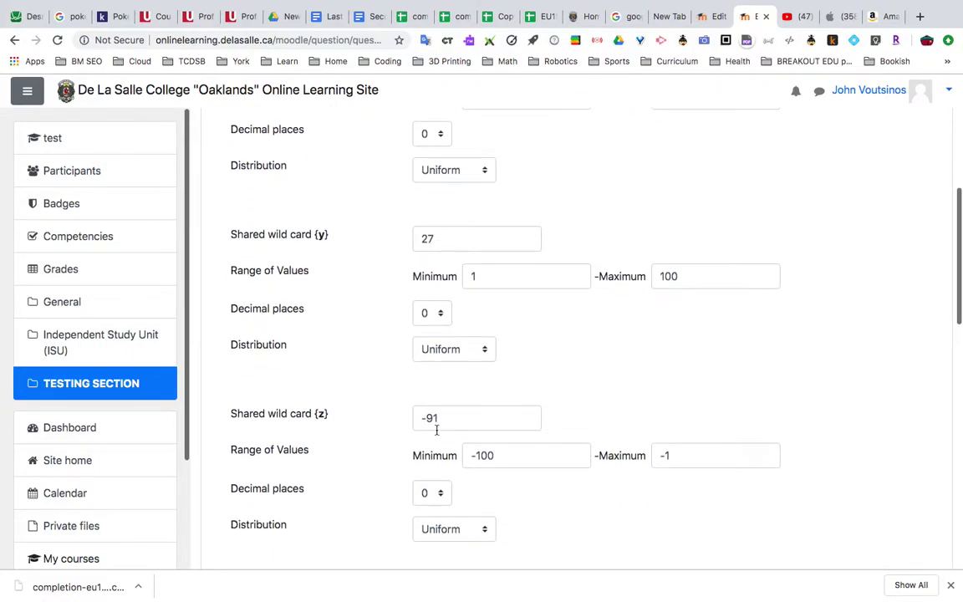
pyautogui.scroll(-2, 436, 430)
pyautogui.scroll(-2, 436, 433)
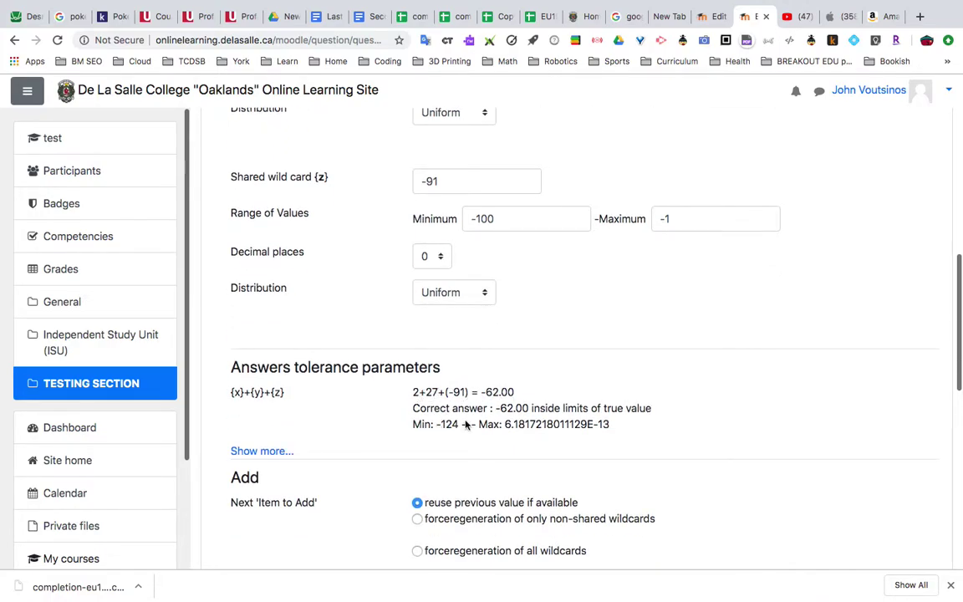
pyautogui.scroll(-9, 465, 411)
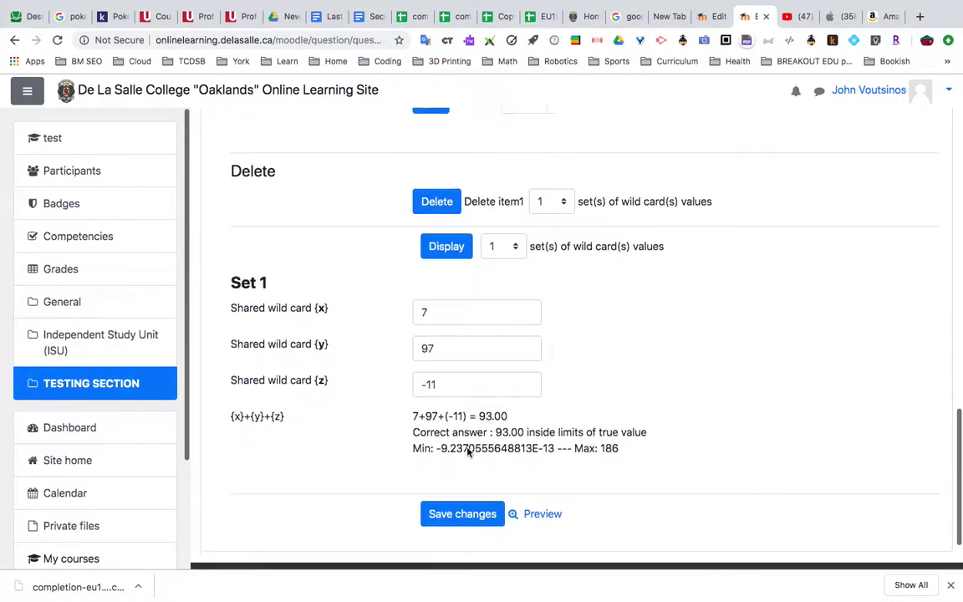
pyautogui.scroll(-2, 438, 411)
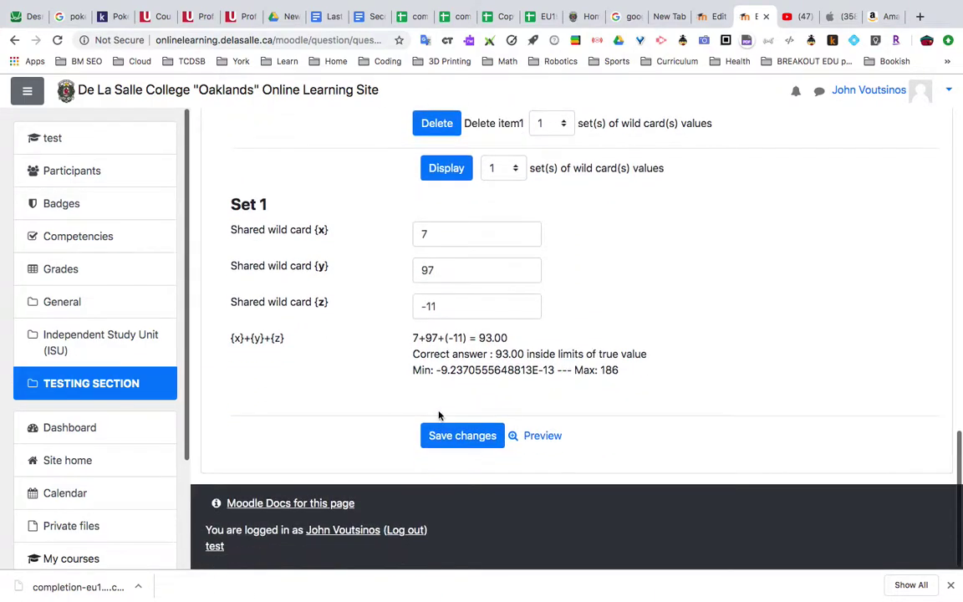
pyautogui.click(453, 440)
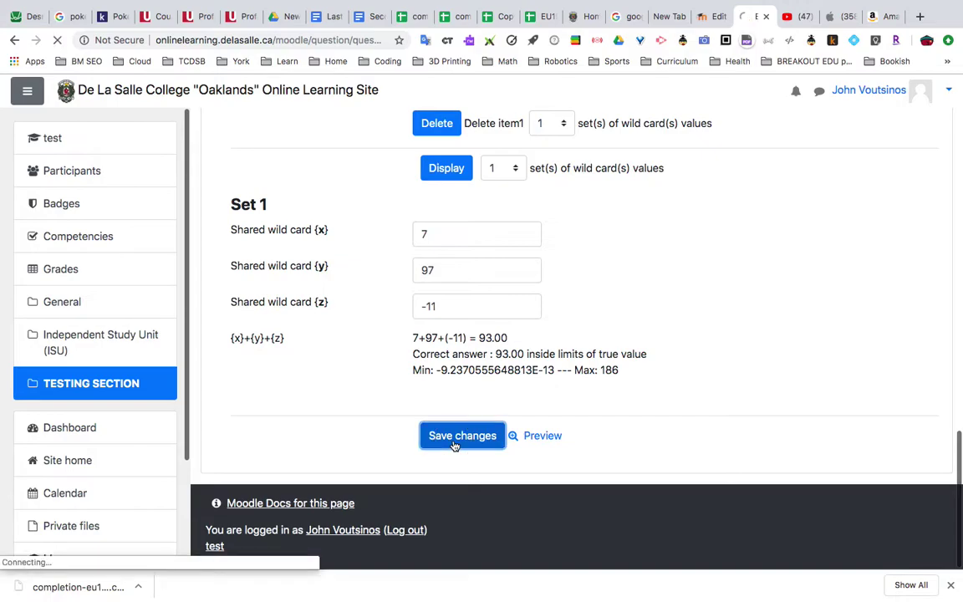
# Step: Preview question 1 from the question bank and examine its technical information and attempt options
pyautogui.scroll(-5, 451, 445)
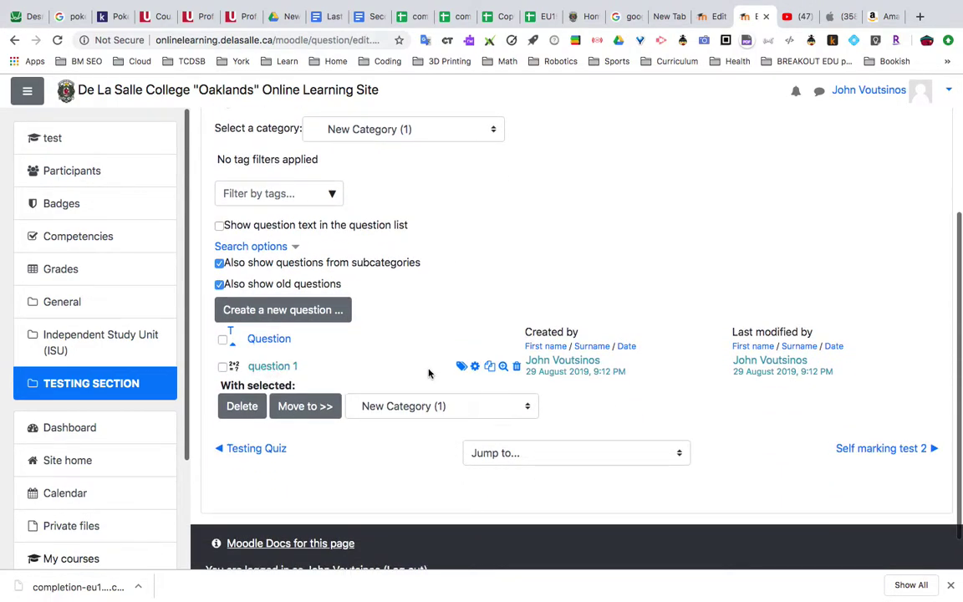
pyautogui.click(504, 367)
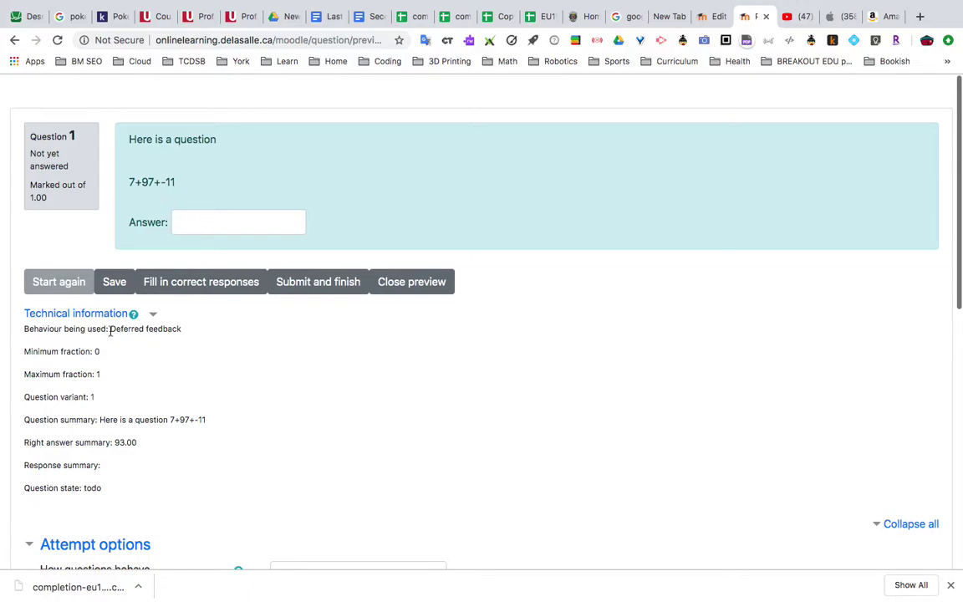
pyautogui.click(155, 315)
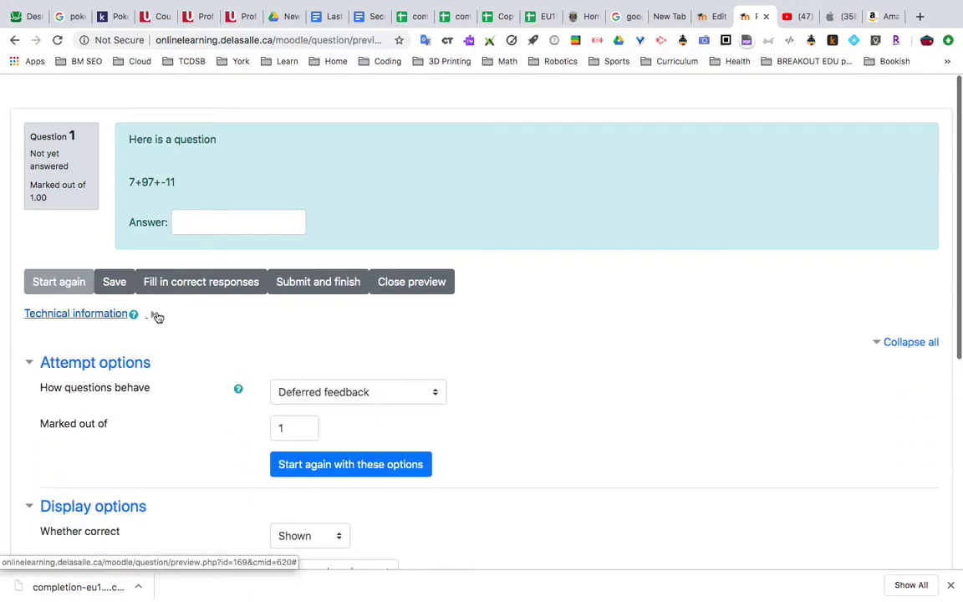
pyautogui.click(155, 316)
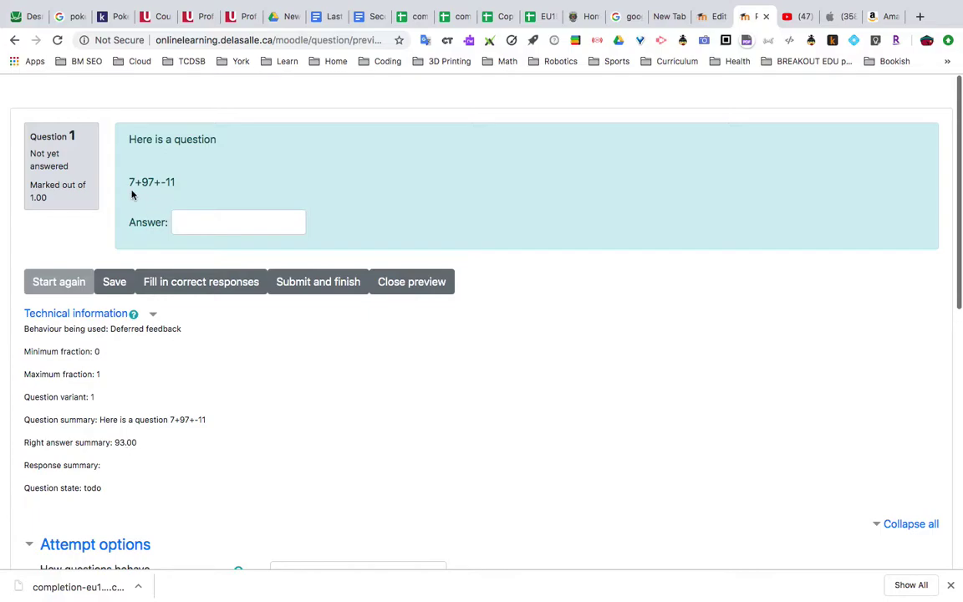
pyautogui.scroll(-10, 159, 347)
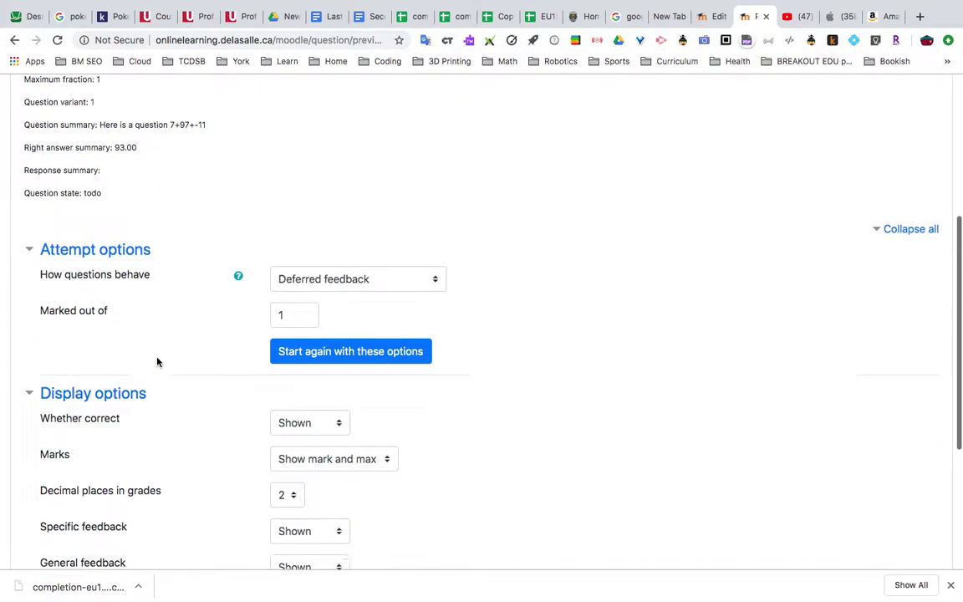
pyautogui.scroll(10, 157, 362)
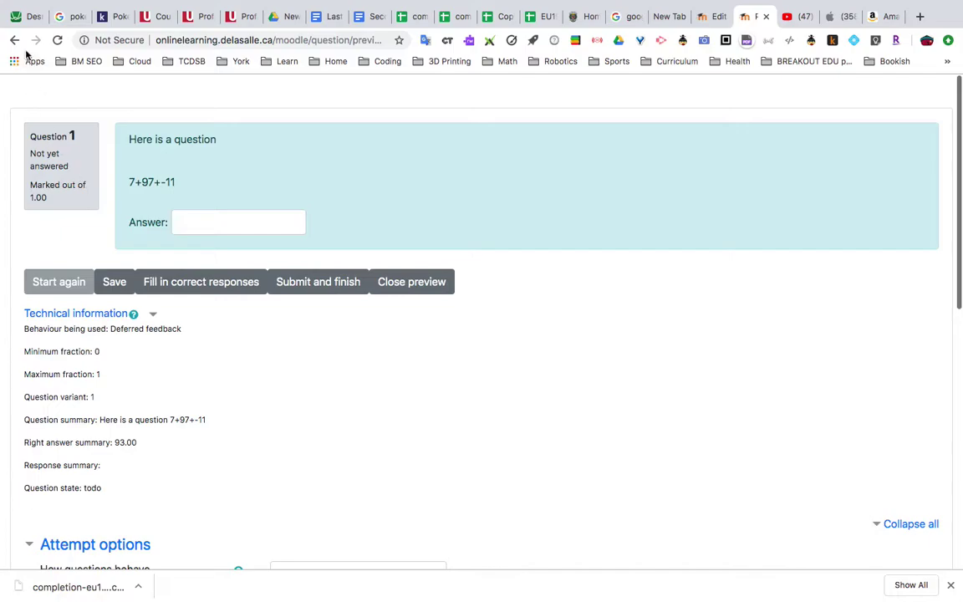
# Step: Leave the question preview and return to the question bank list for New Category
pyautogui.click(114, 281)
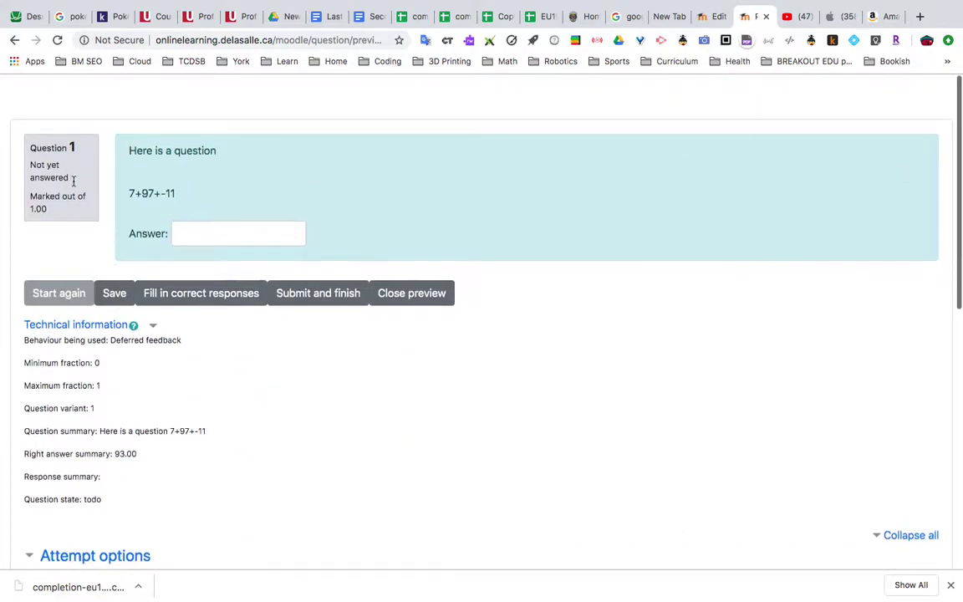
pyautogui.click(13, 39)
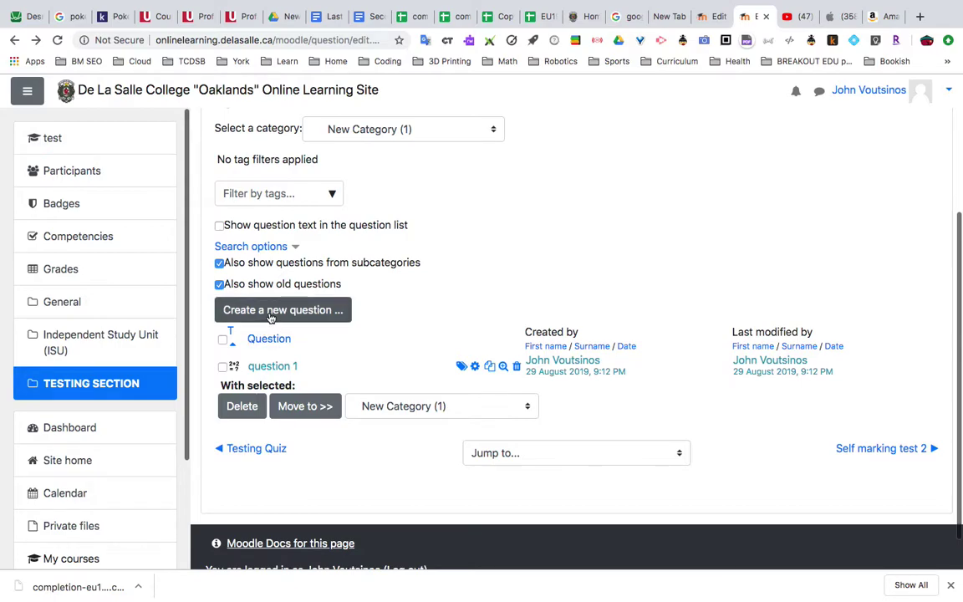
pyautogui.scroll(2, 508, 263)
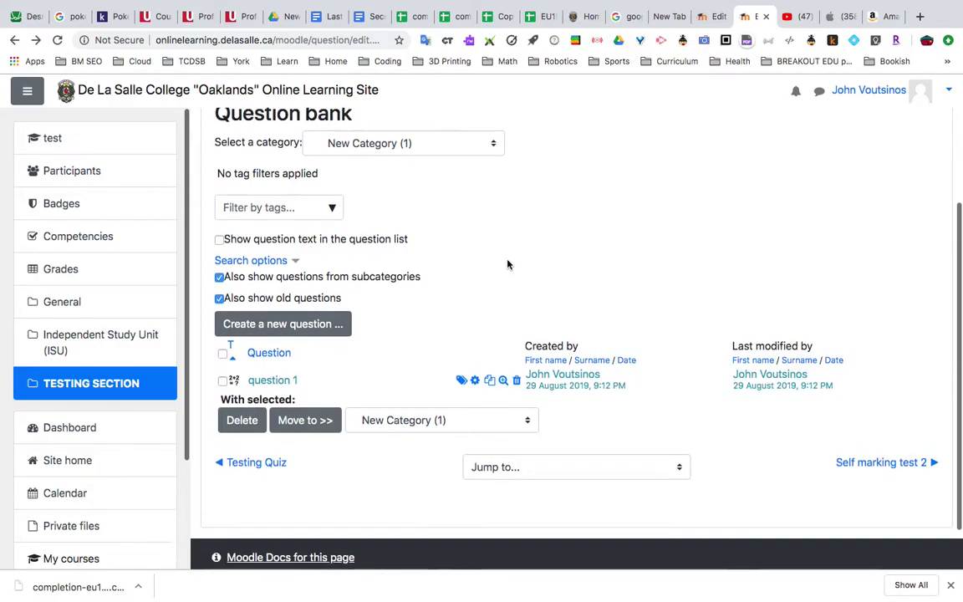